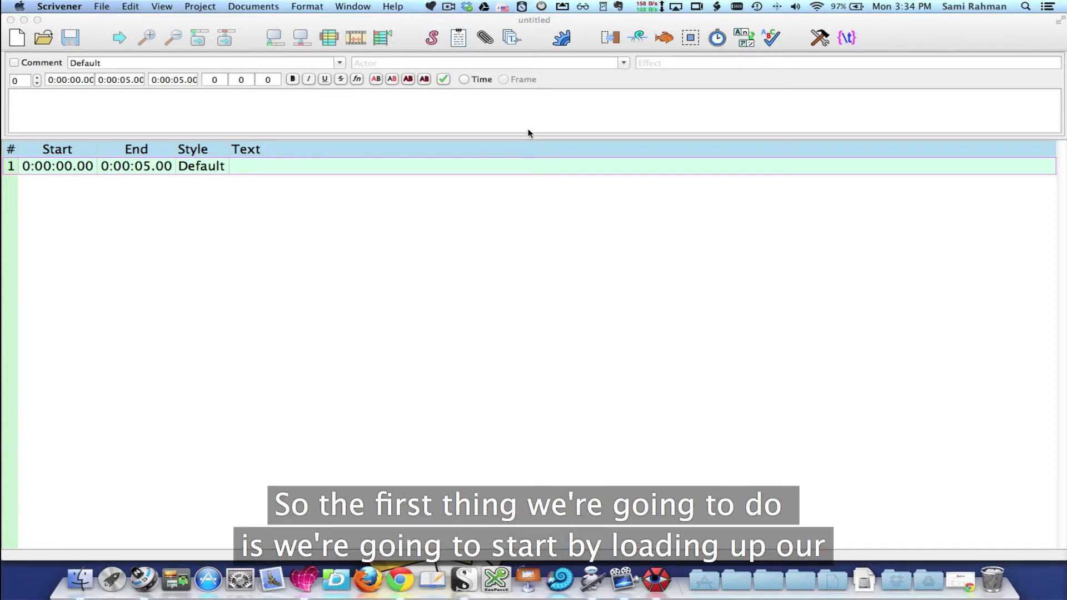
Switch to Finder and select the plain-text transcript "first time setup - sound only.txt" in the First Time Setup folder's transcripts subfolder
left_click(24, 20)
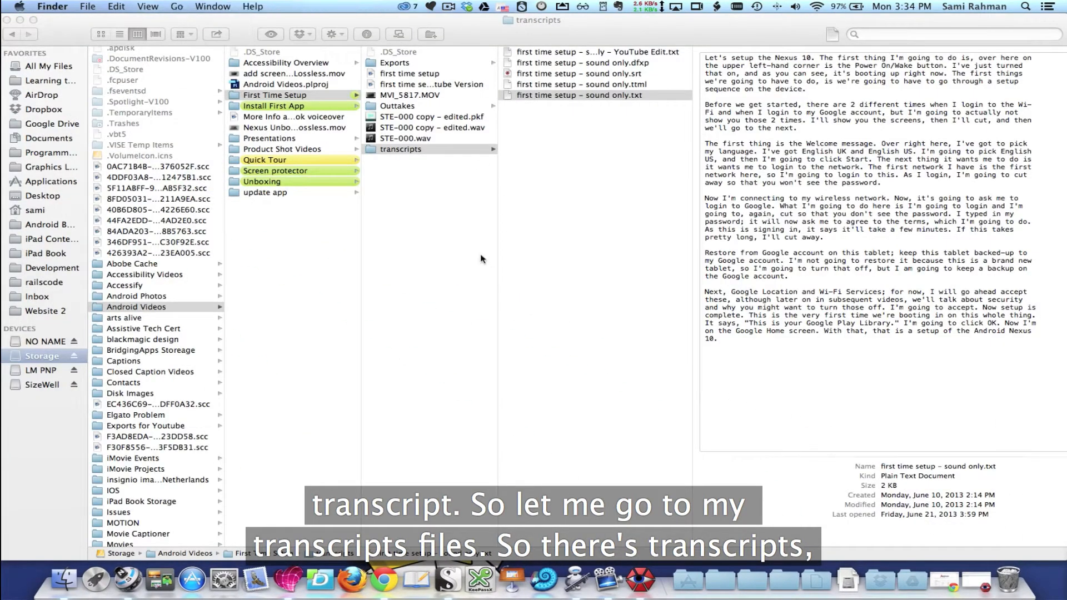
left_click(268, 97)
left_click(386, 150)
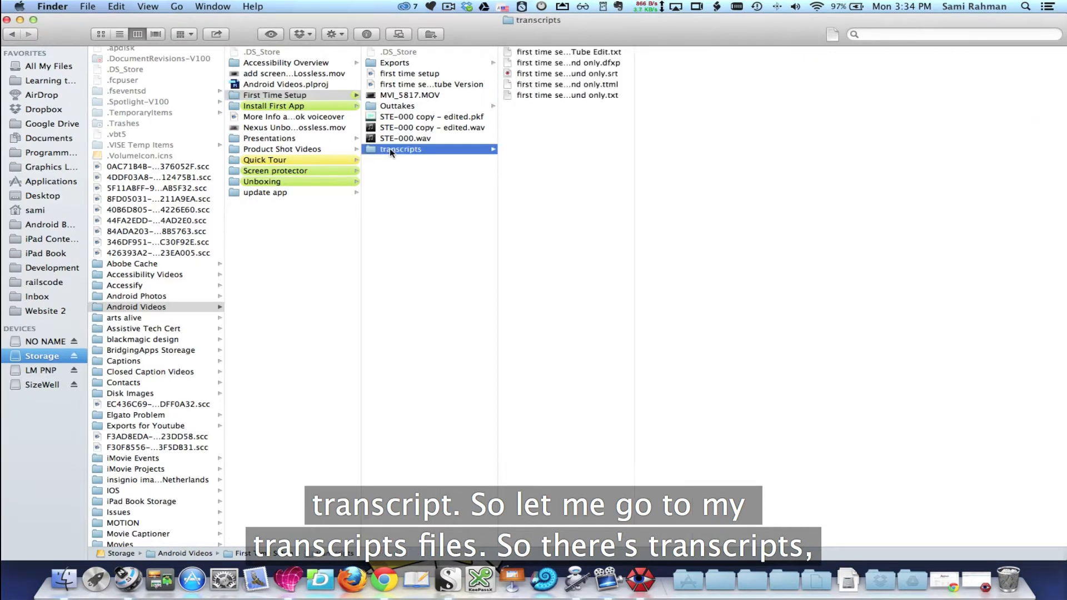
left_click(582, 94)
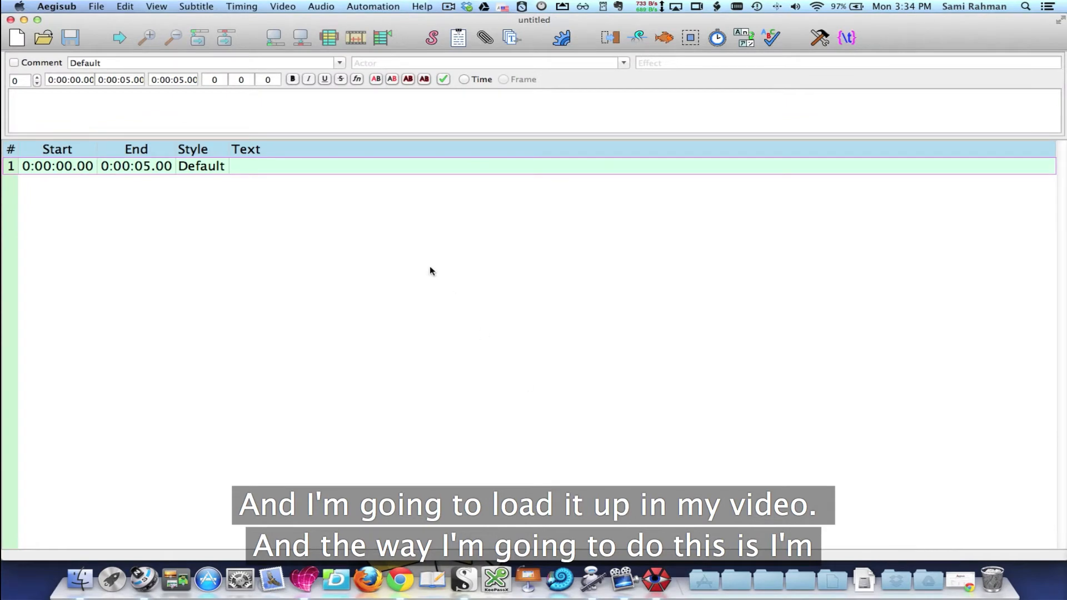
Arrange the Finder and Aegisub windows side by side and import the transcript into the subtitle grid, accepting the default text import options
left_click_drag(86, 23, 87, 33)
left_click(95, 22)
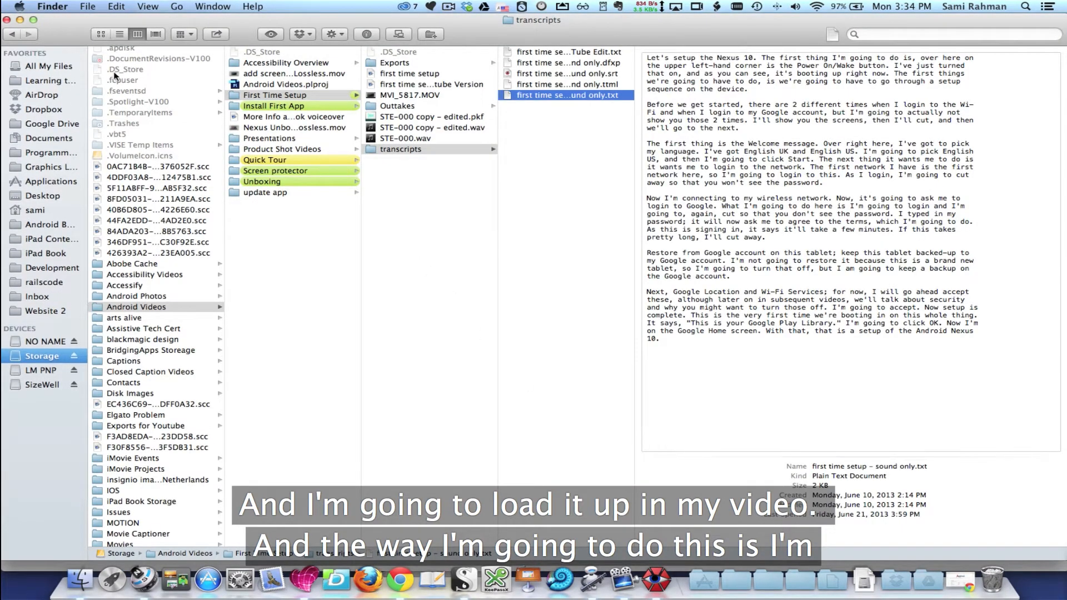
left_click(15, 567)
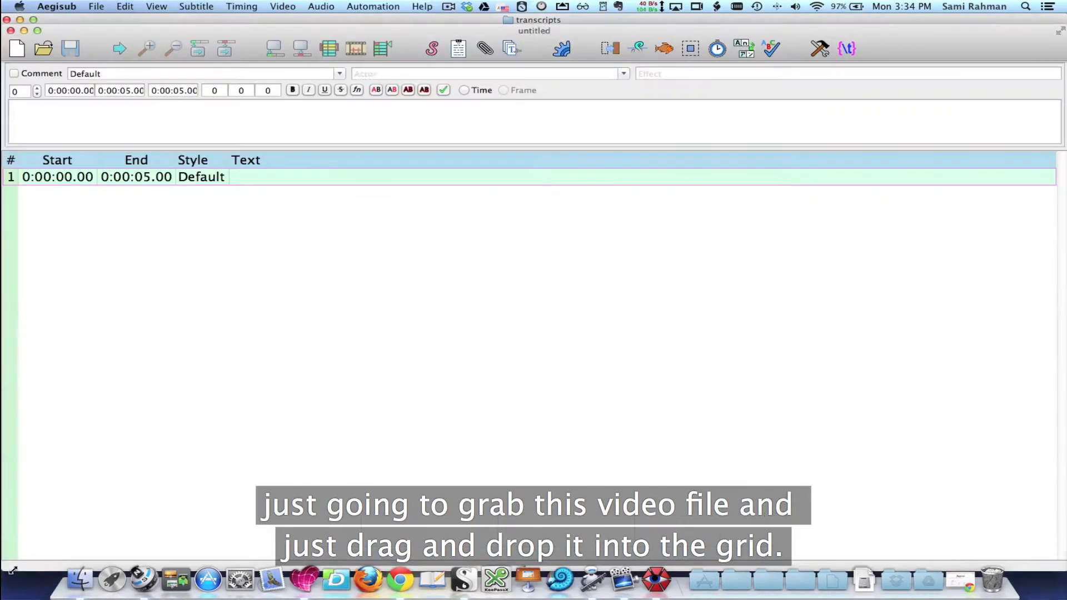
left_click_drag(125, 21, 456, 31)
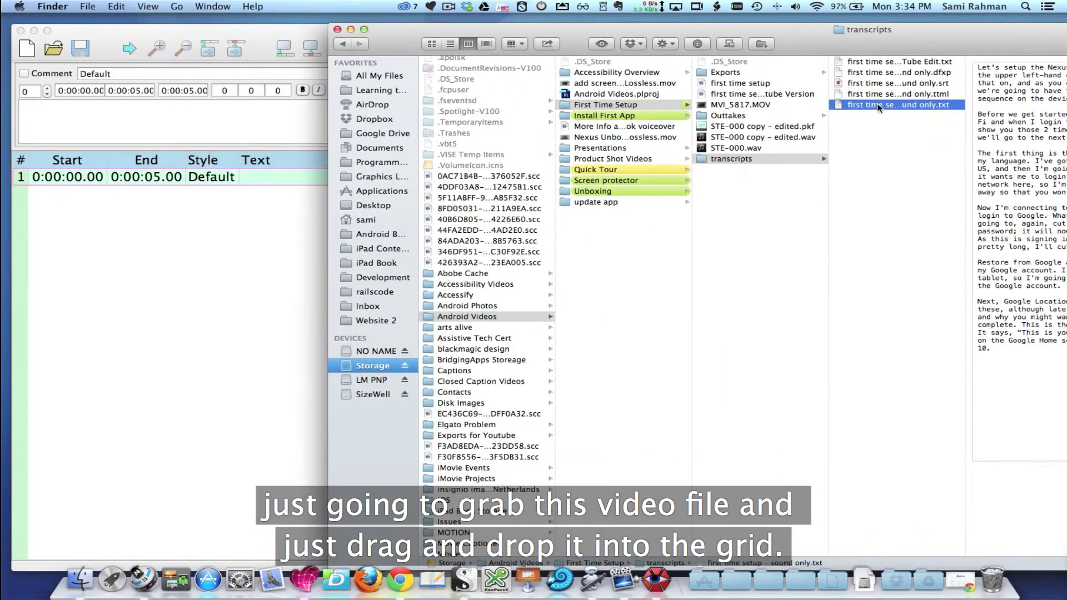
left_click_drag(877, 102, 163, 272)
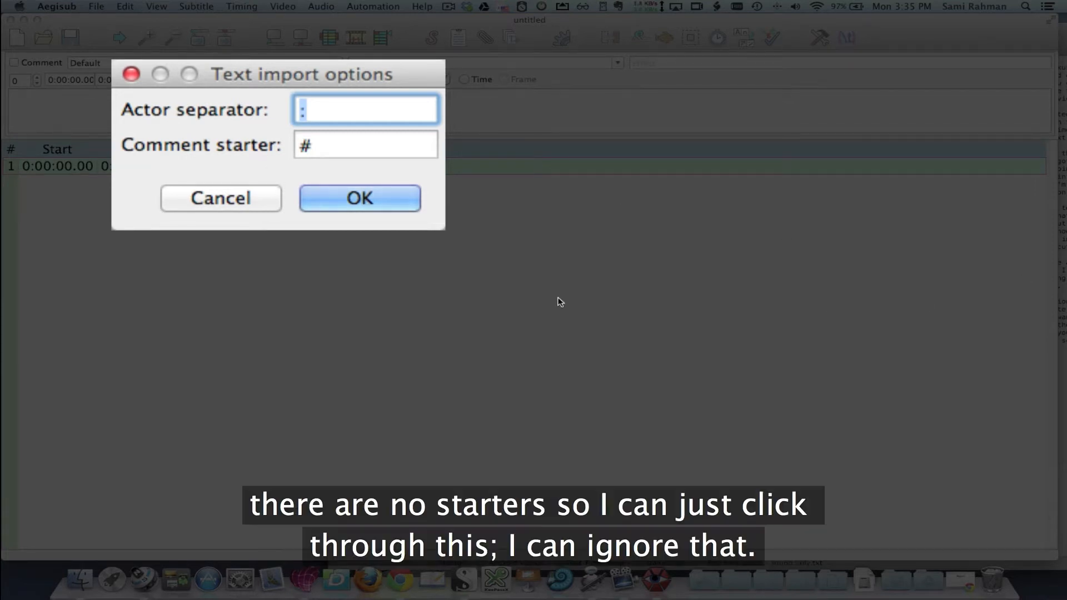
left_click(355, 198)
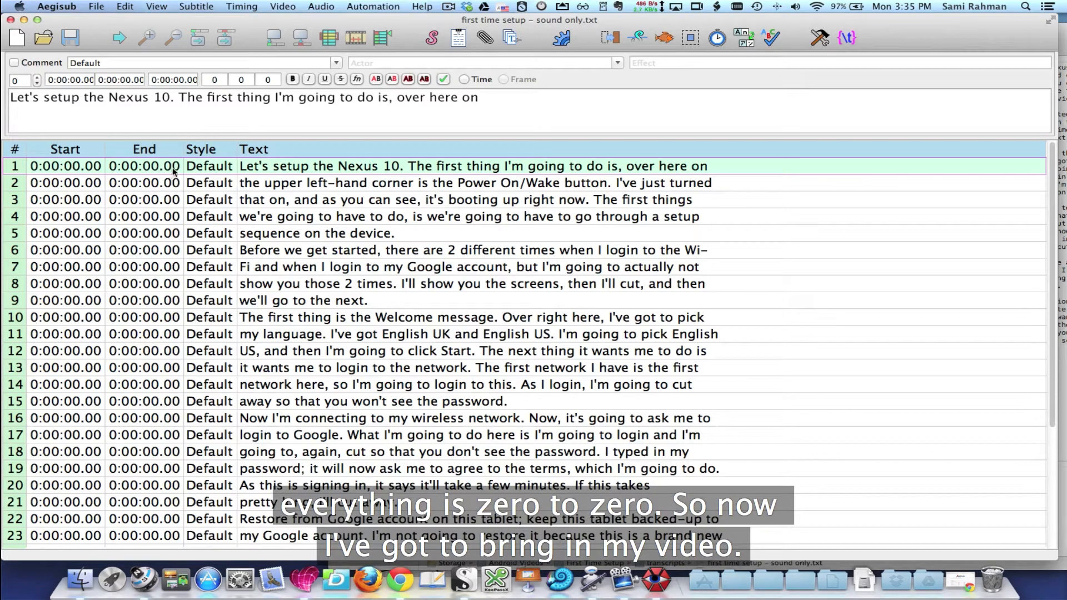
Open the MP4 video from the YouTube folder inside the First Time Setup exports
left_click(282, 6)
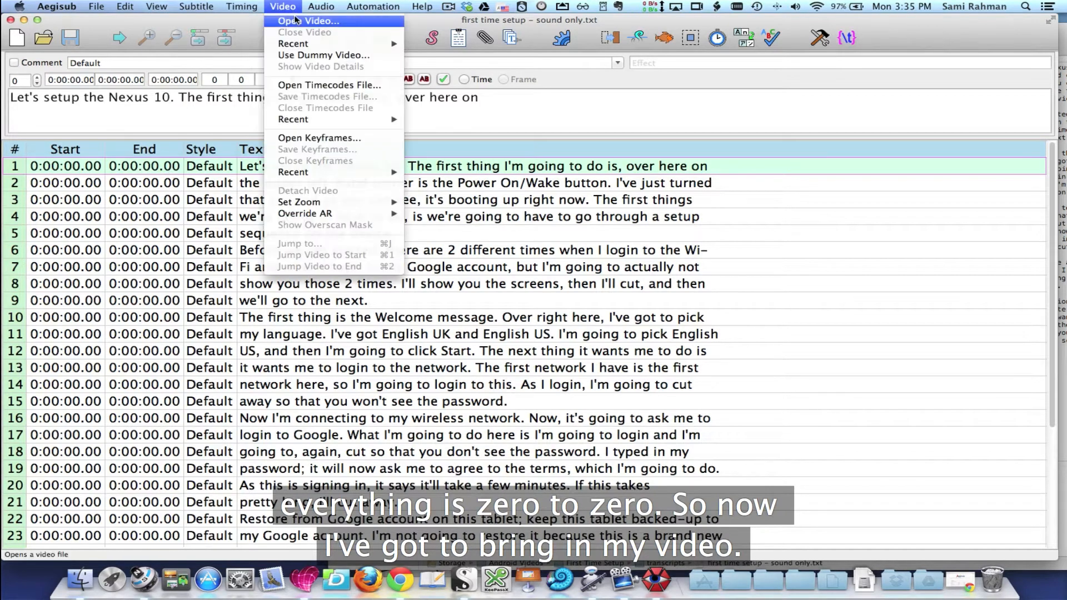
left_click(302, 22)
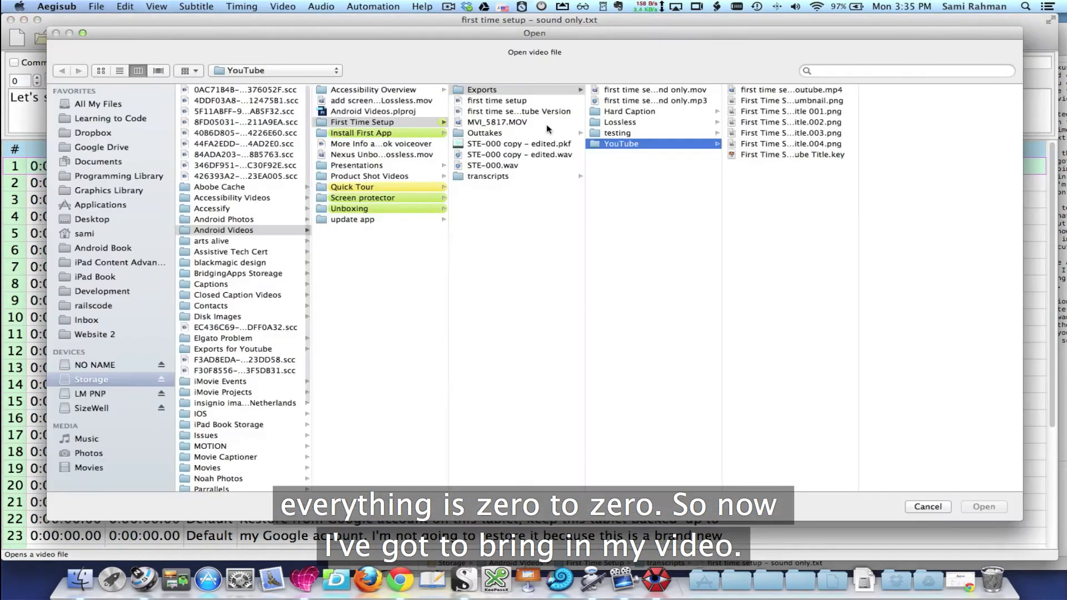
double_click(775, 89)
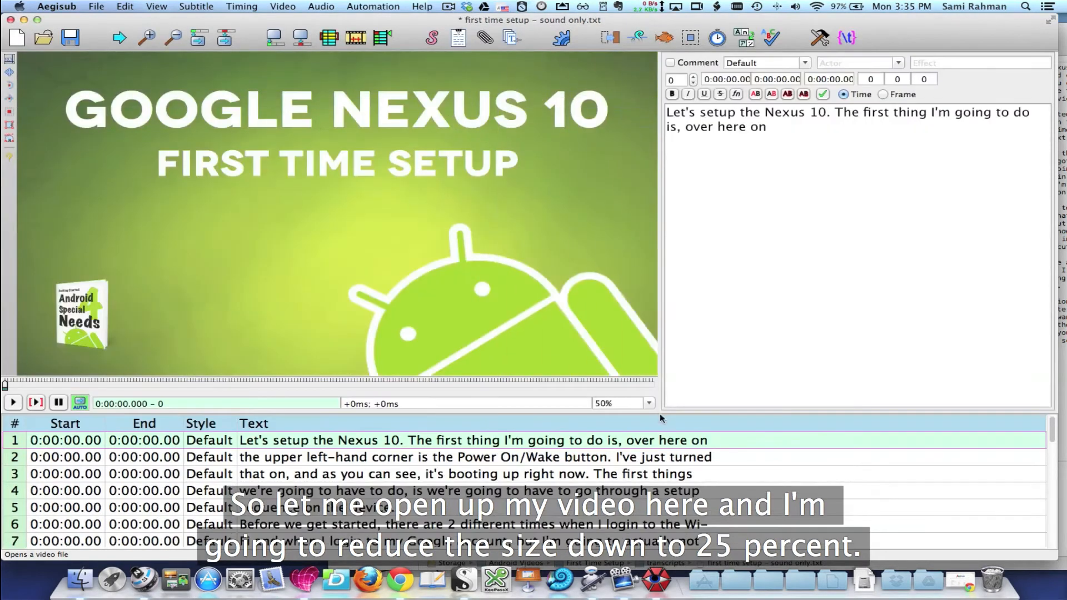
Reduce the video zoom to 25% and load the audio from the opened video
left_click(649, 404)
scroll(630, 420, "up", 2)
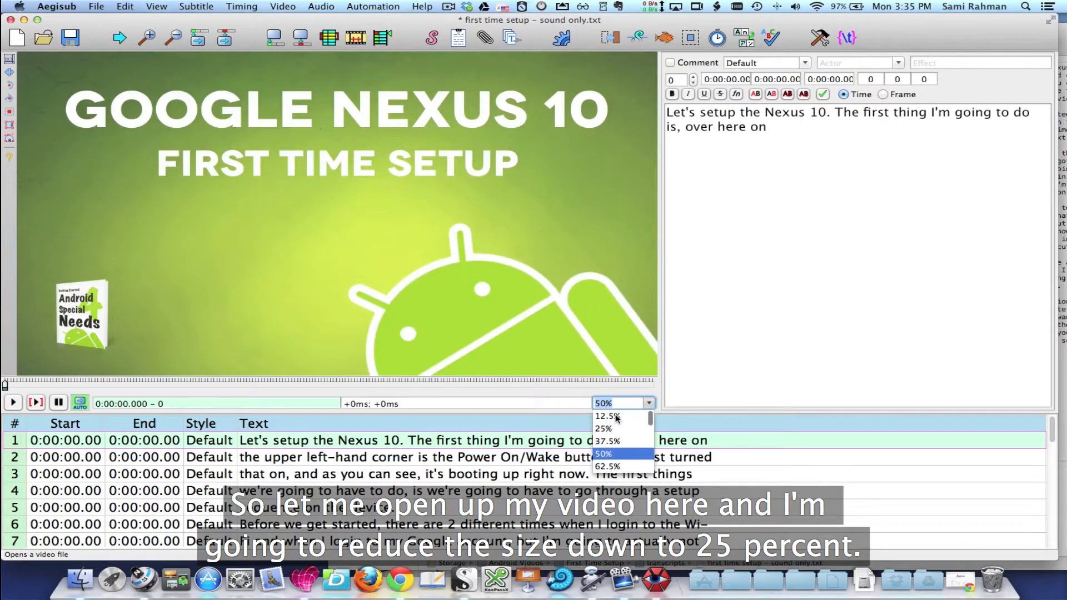
left_click(608, 429)
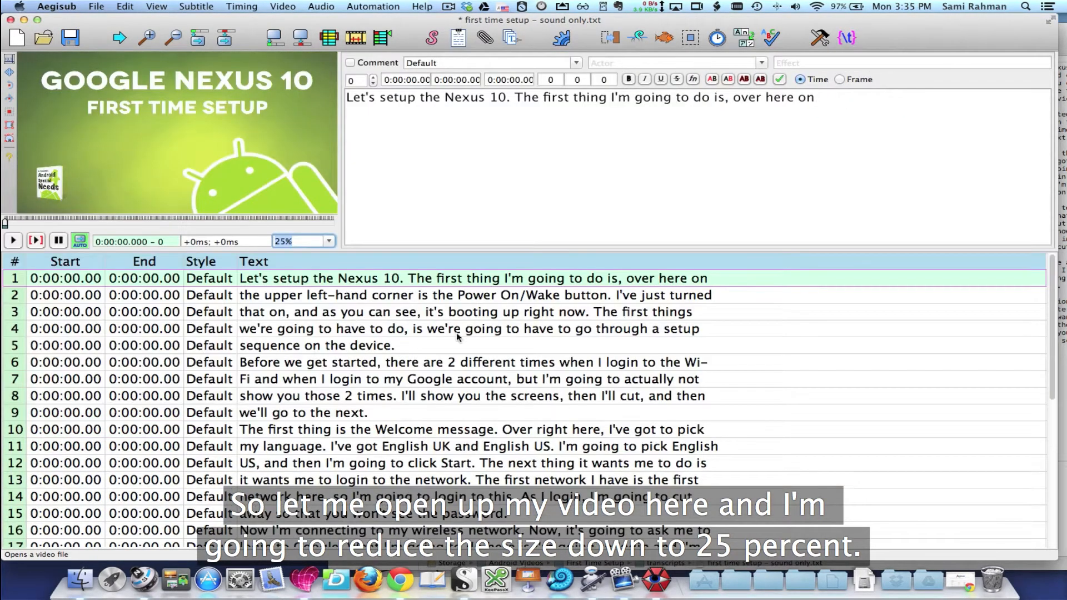
left_click(321, 6)
left_click(335, 34)
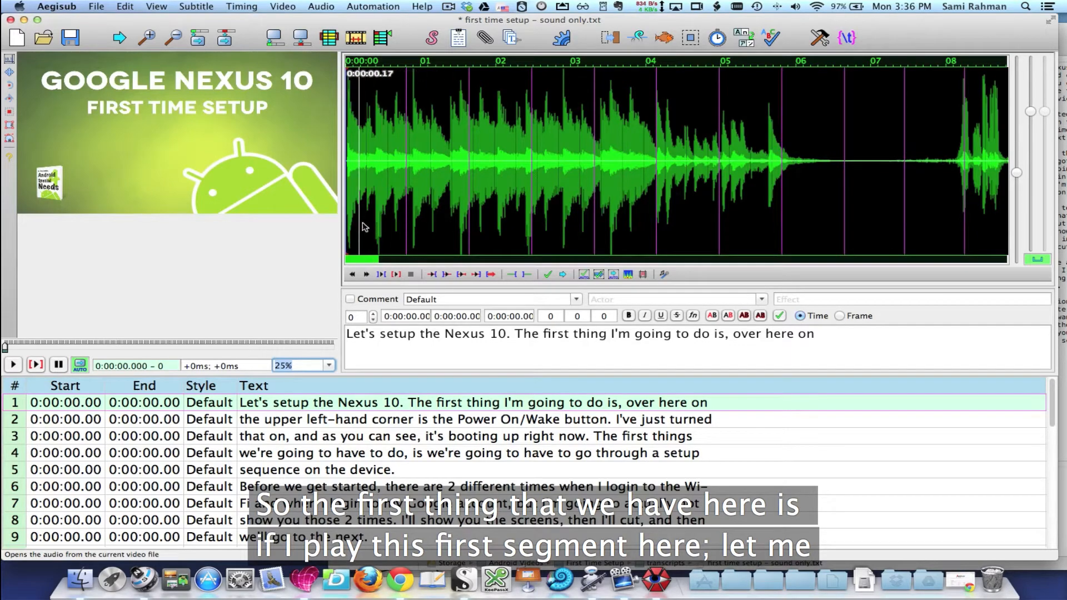
Mark the opening music from 0:00:00.00 to 0:00:06.41 on the waveform and play part of it
left_click_drag(826, 216, 300, 225)
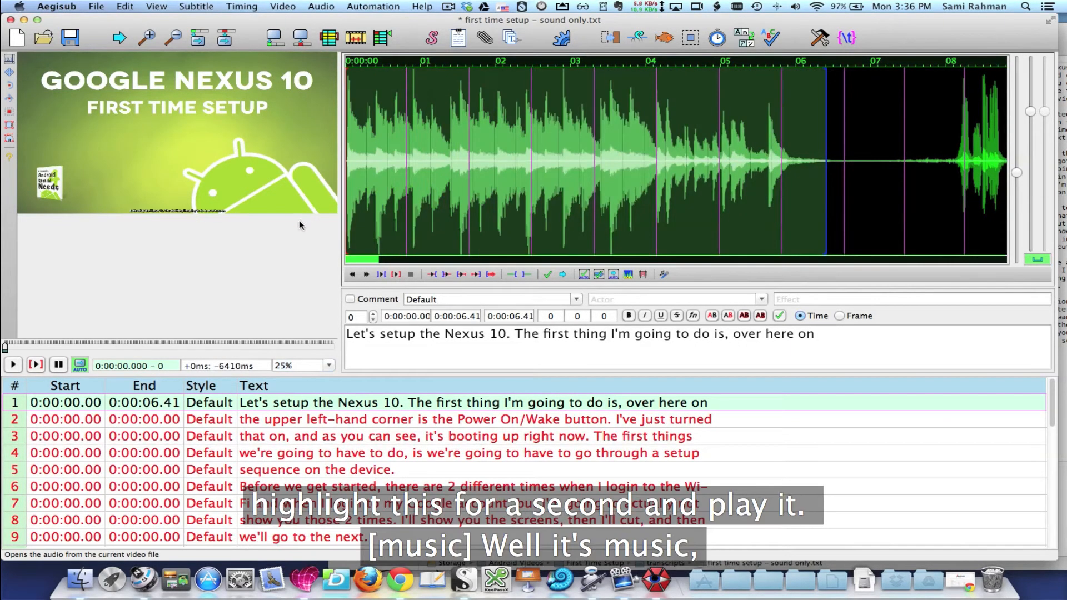
left_click(397, 277)
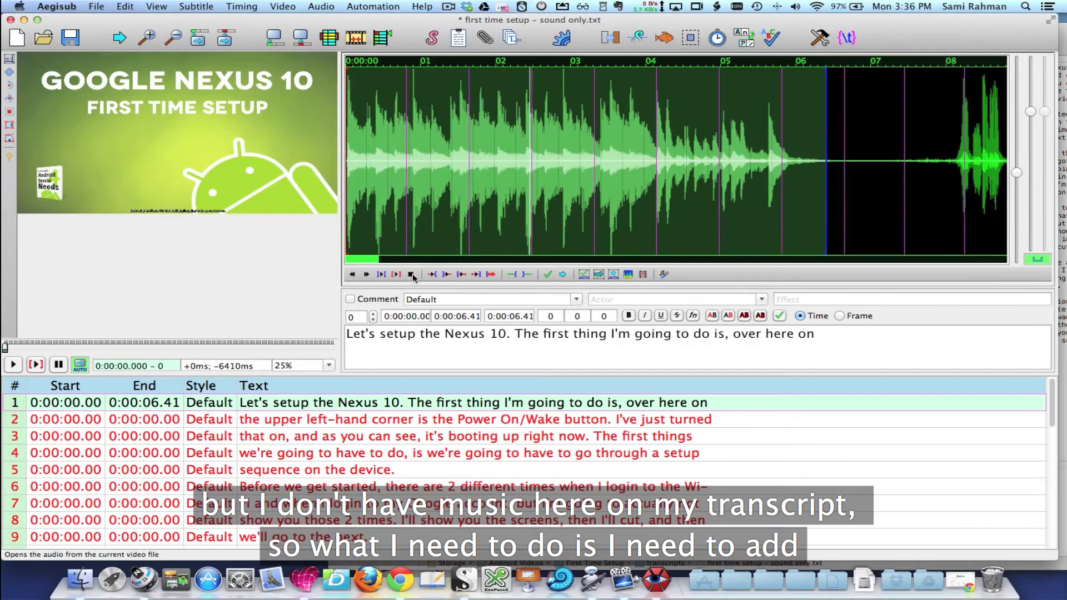
left_click(411, 274)
Insert an empty subtitle line before the first transcript line
right_click(15, 402)
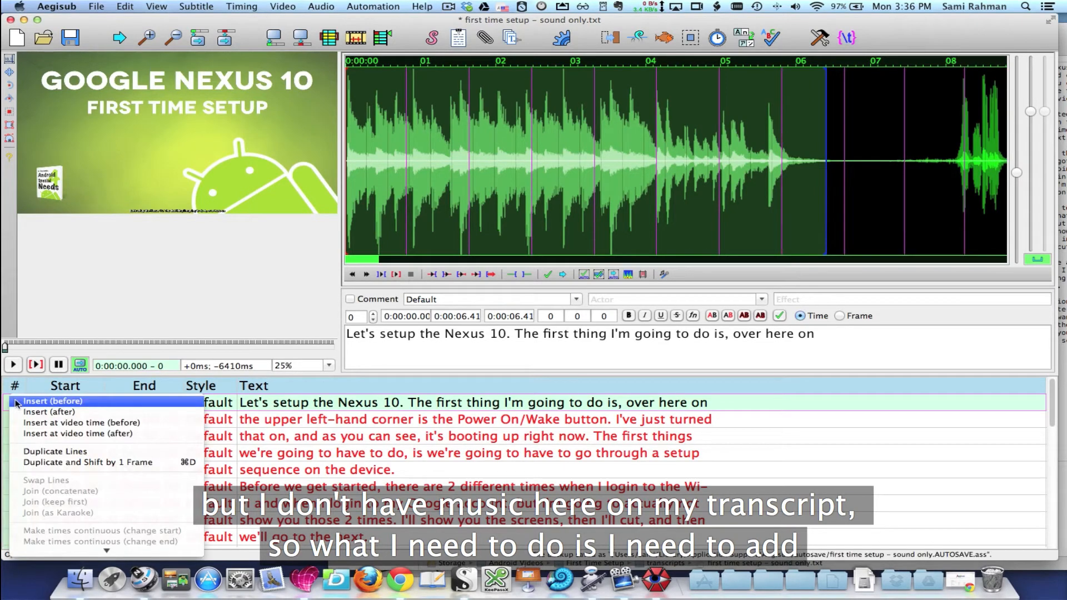
left_click(299, 406)
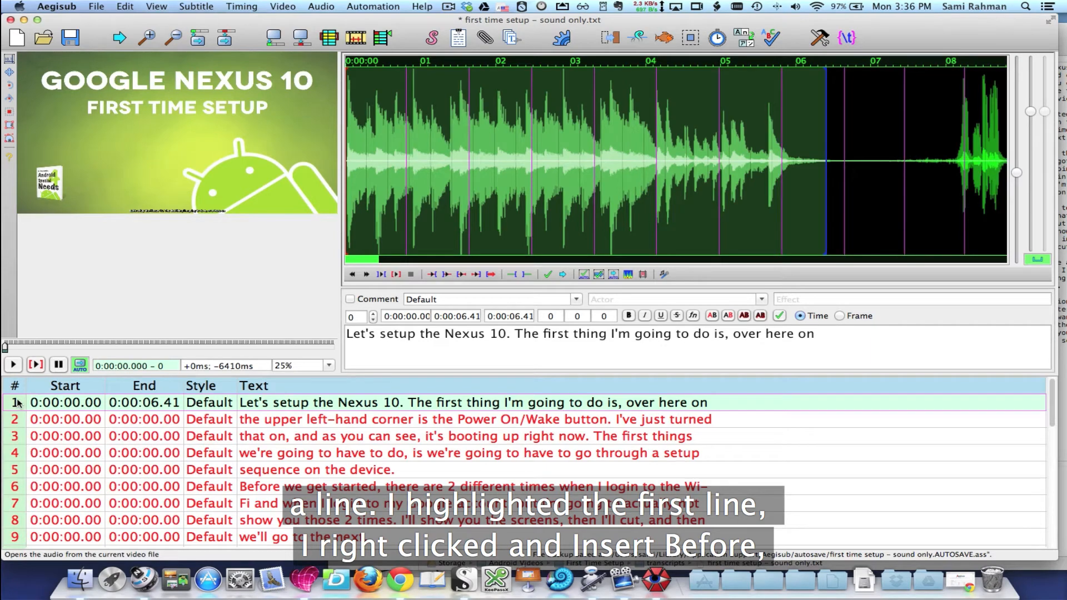
right_click(145, 403)
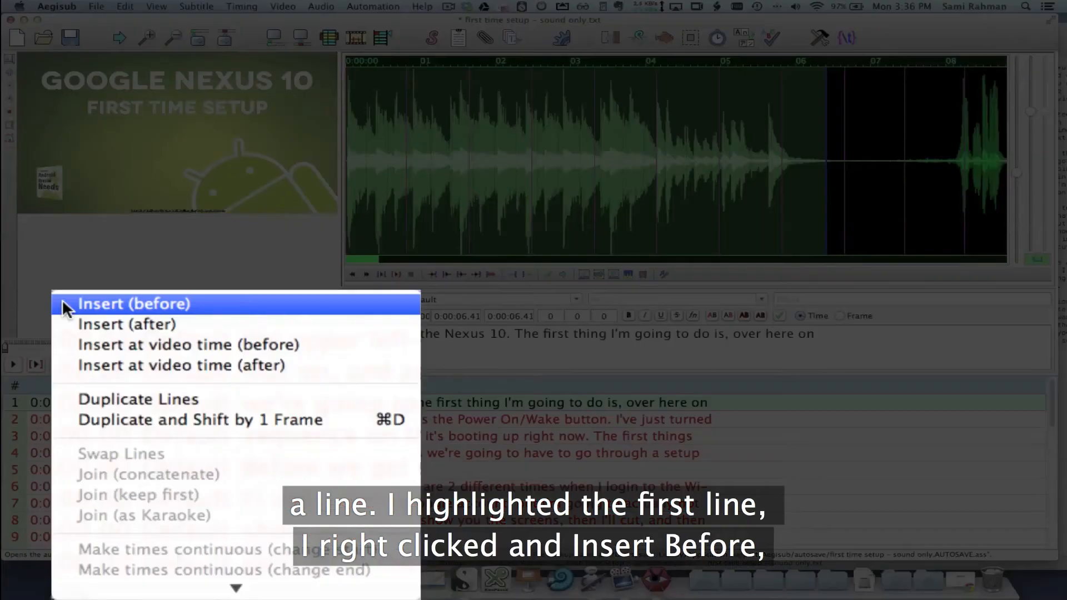
left_click(185, 309)
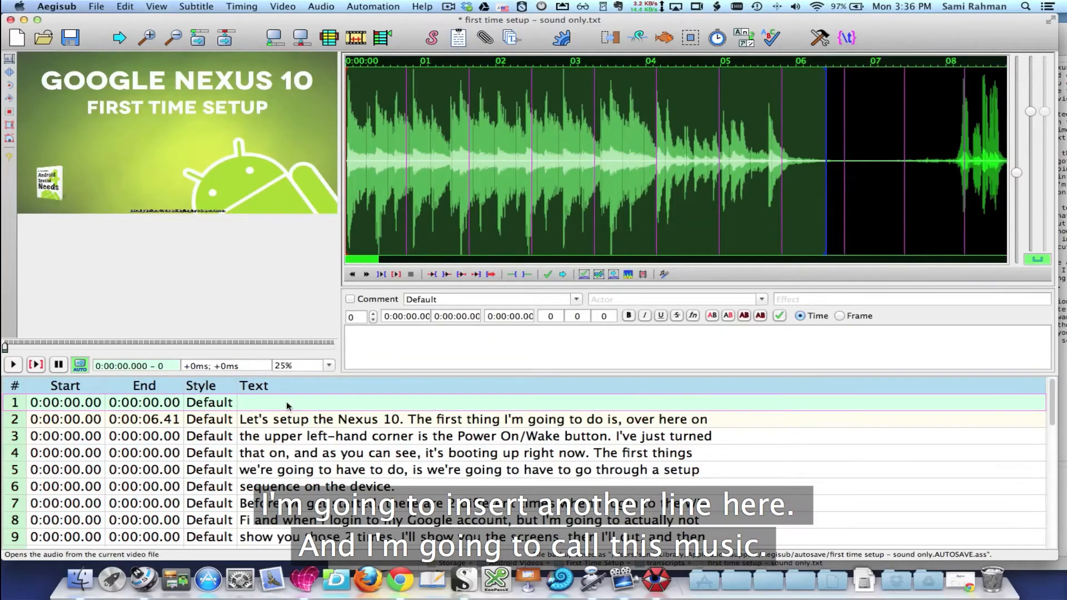
Time the new empty line over the opening music, from 0:00:00.00 to 0:00:06.56
left_click(395, 336)
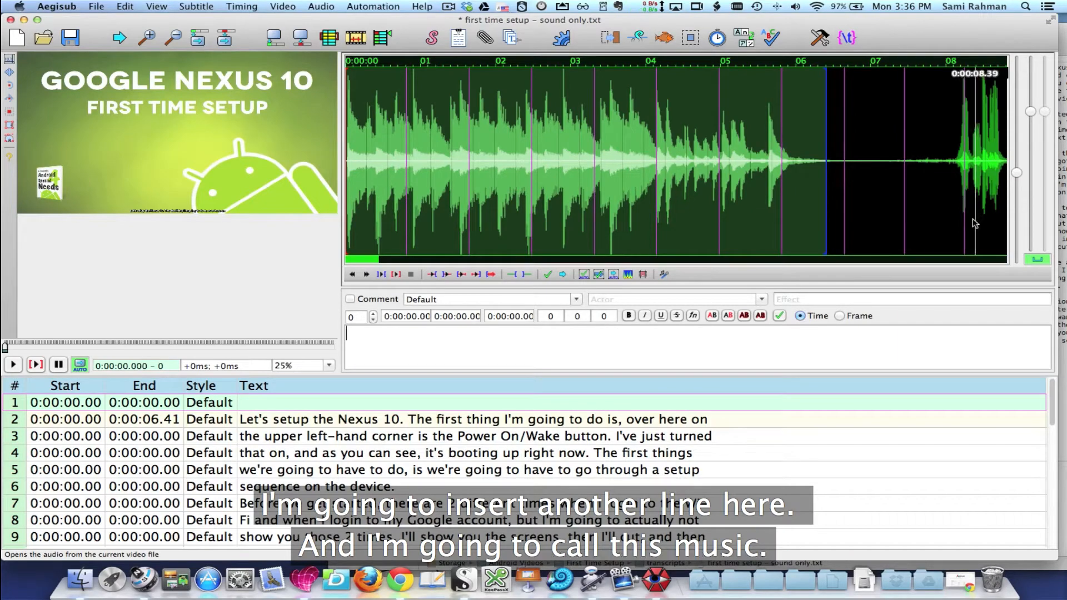
mouse_move(805, 178)
left_mouse_down()
mouse_move(826, 180)
mouse_move(346, 183)
left_mouse_up()
left_click(838, 181)
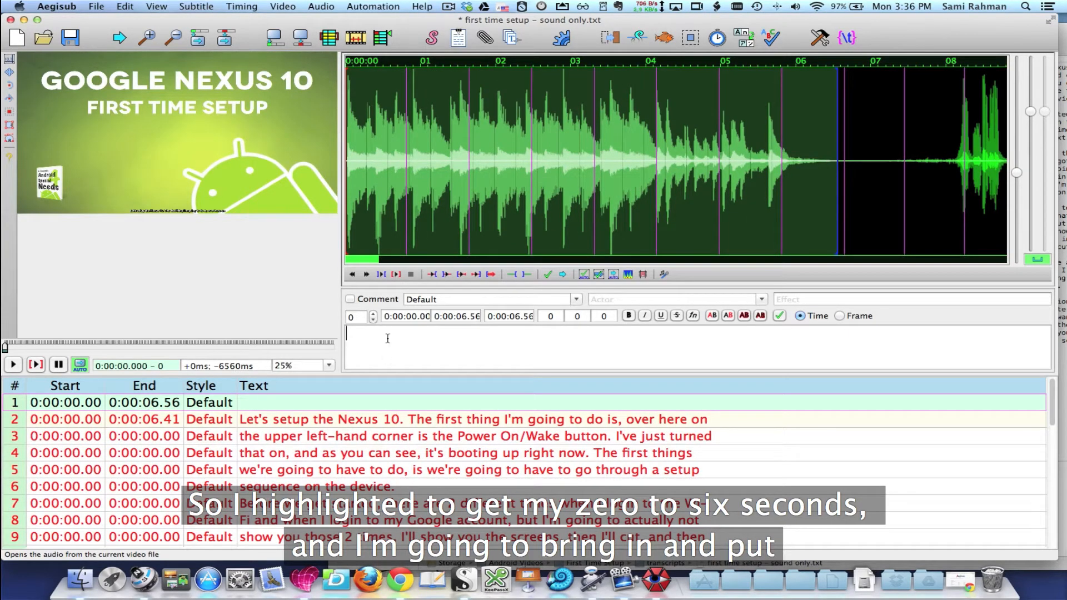
Enter "[MUSIC]" as the new first line's text and commit it
type("{")
key("BackSpace")
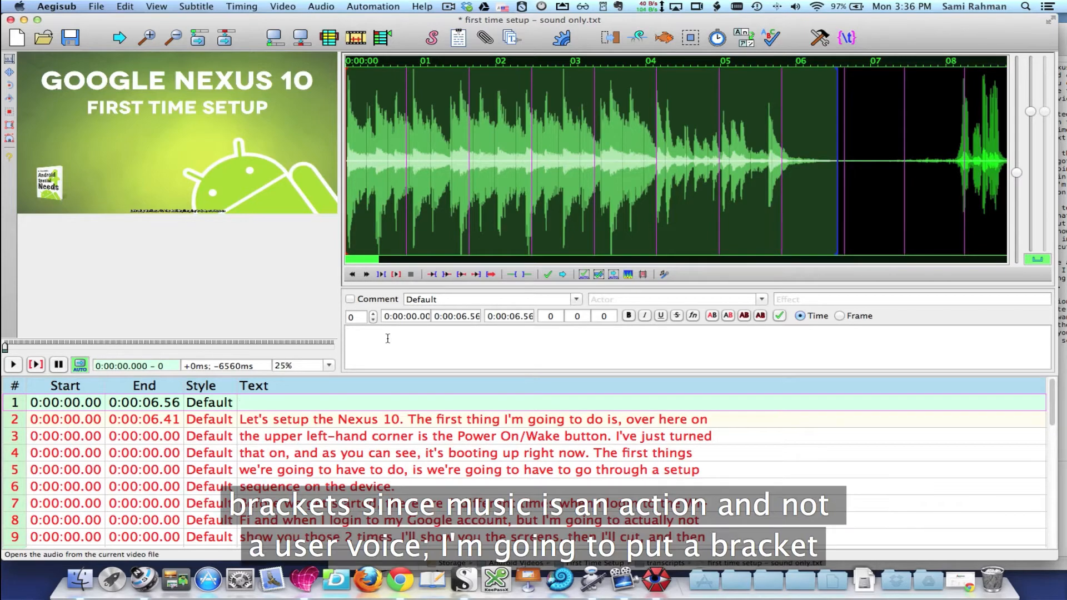
type("[")
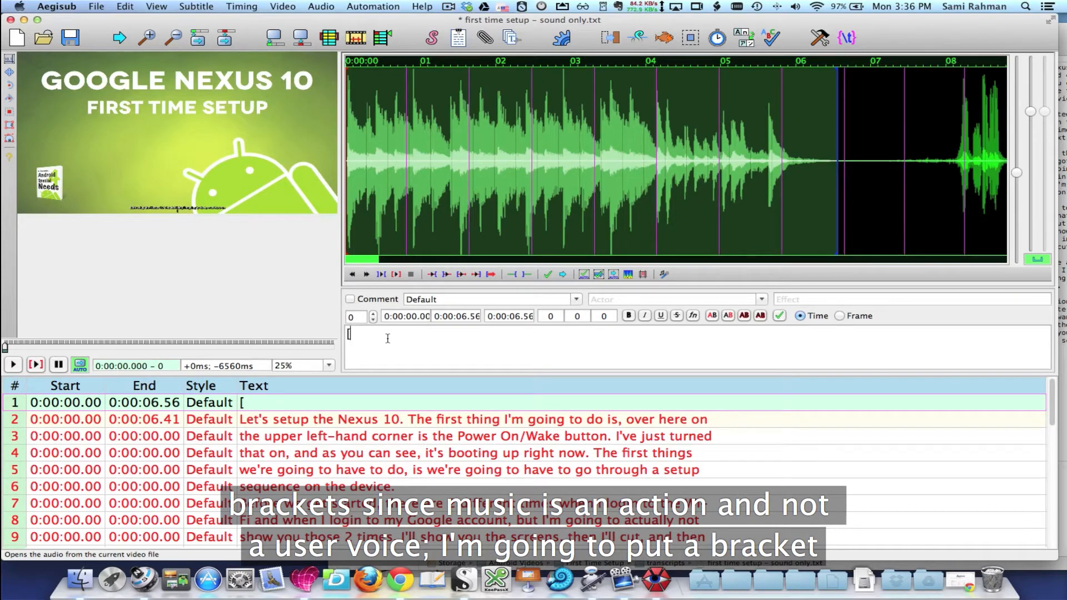
type("MUSIC")
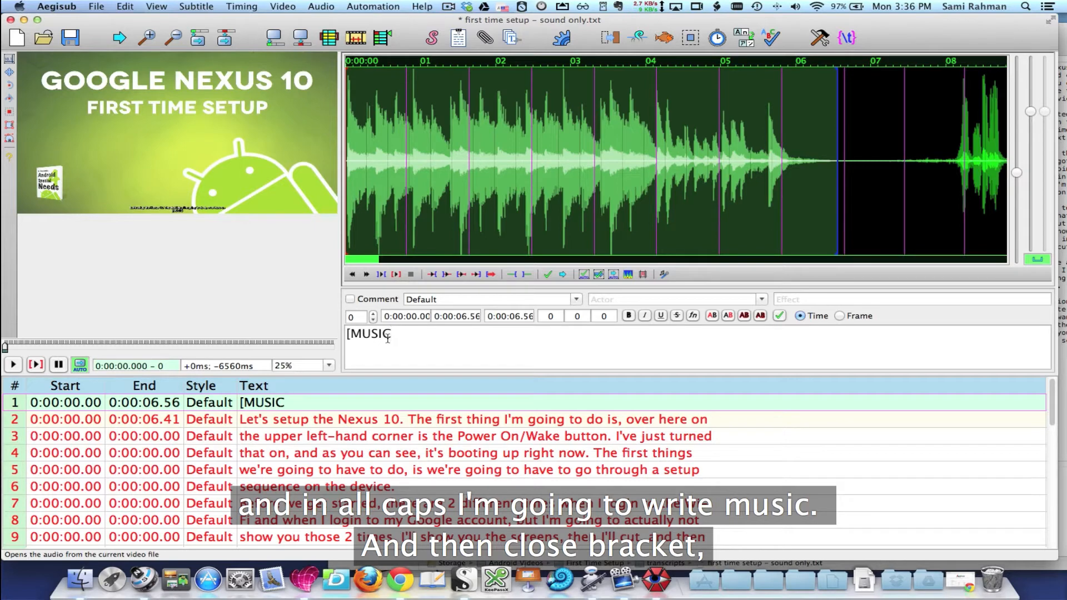
type("]")
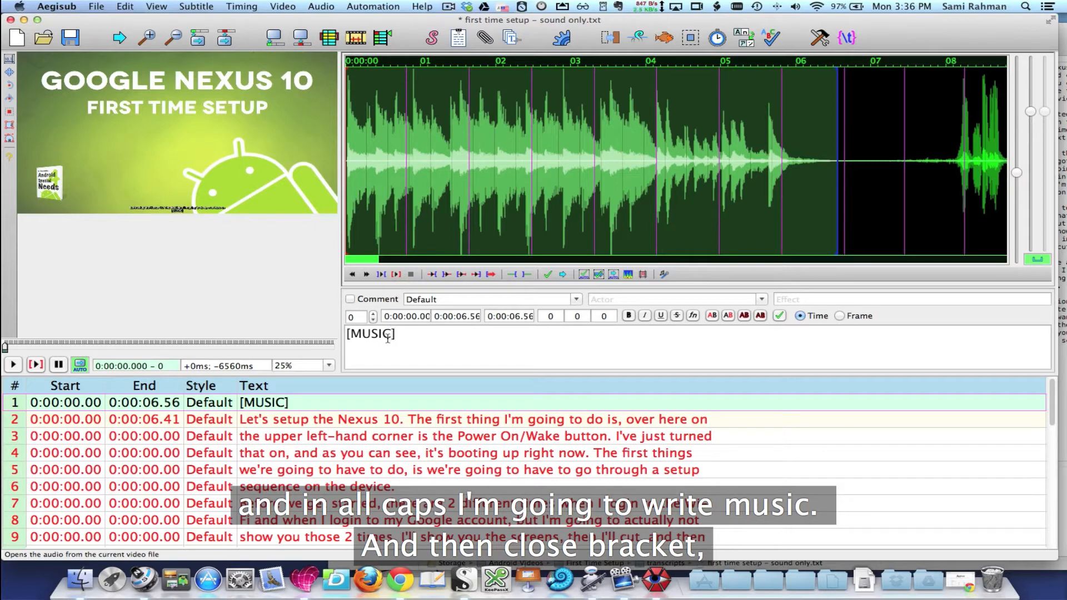
left_click(548, 274)
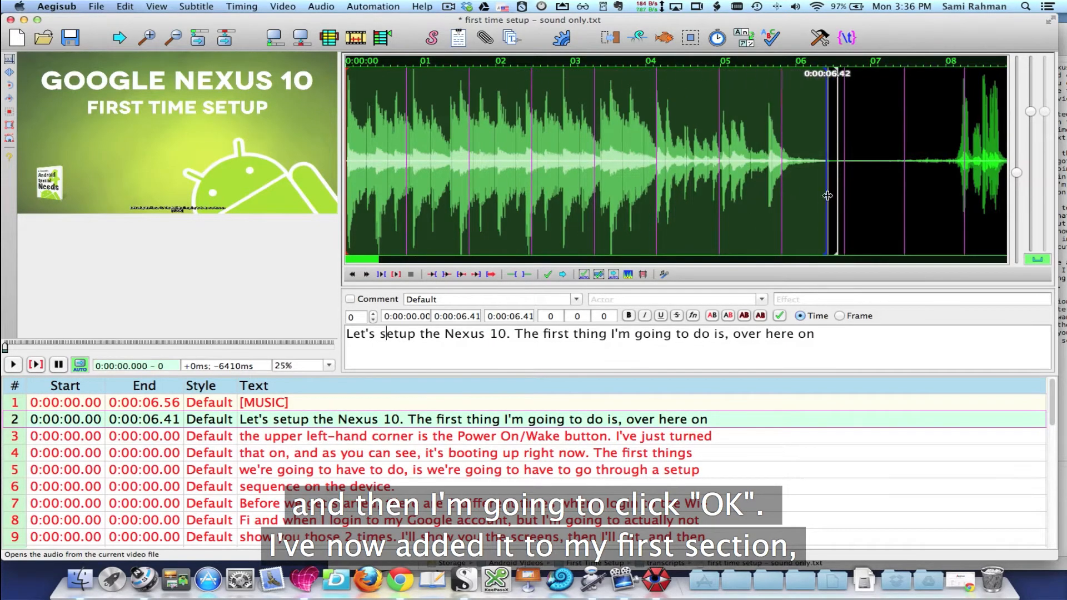
Time the "Let's setup the Nexus 10" line from 0:00:08.04 to 0:00:10.45 and play its beginning, its ending and the whole selection
left_click(396, 272)
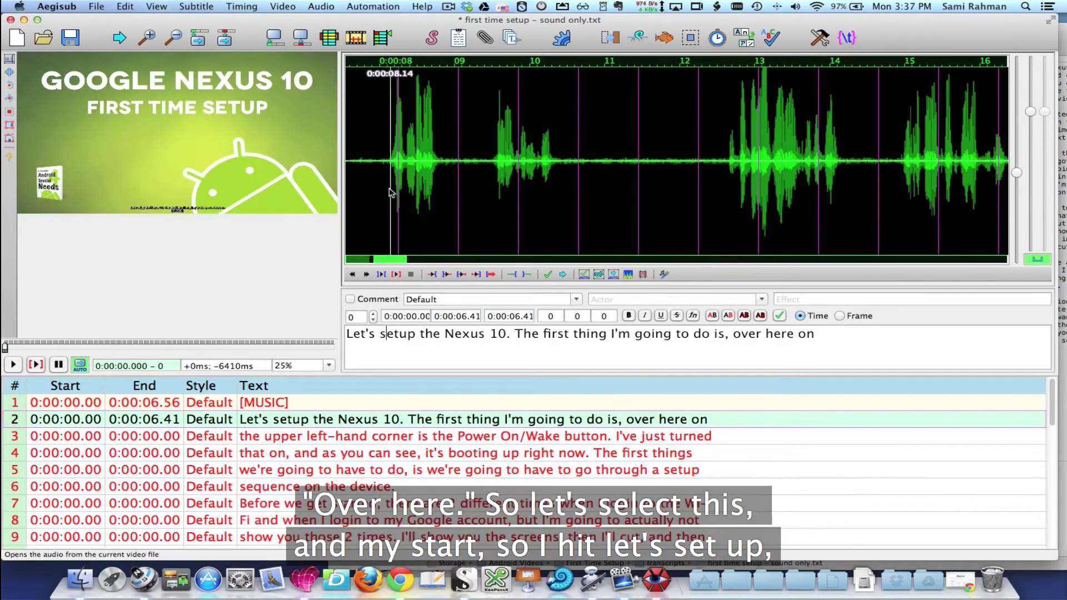
left_click_drag(382, 189, 563, 197)
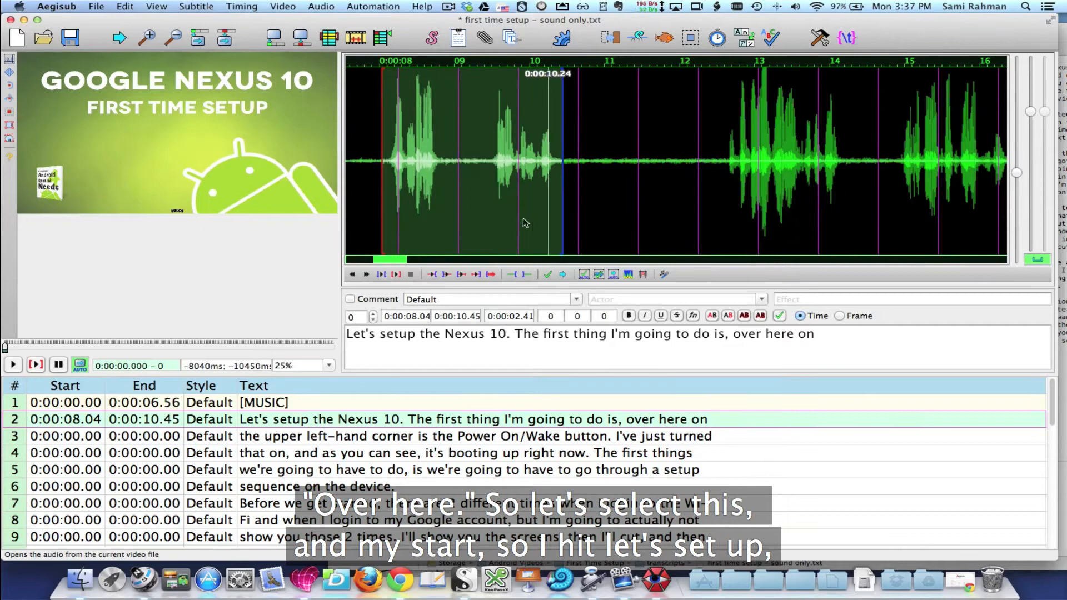
left_click(460, 274)
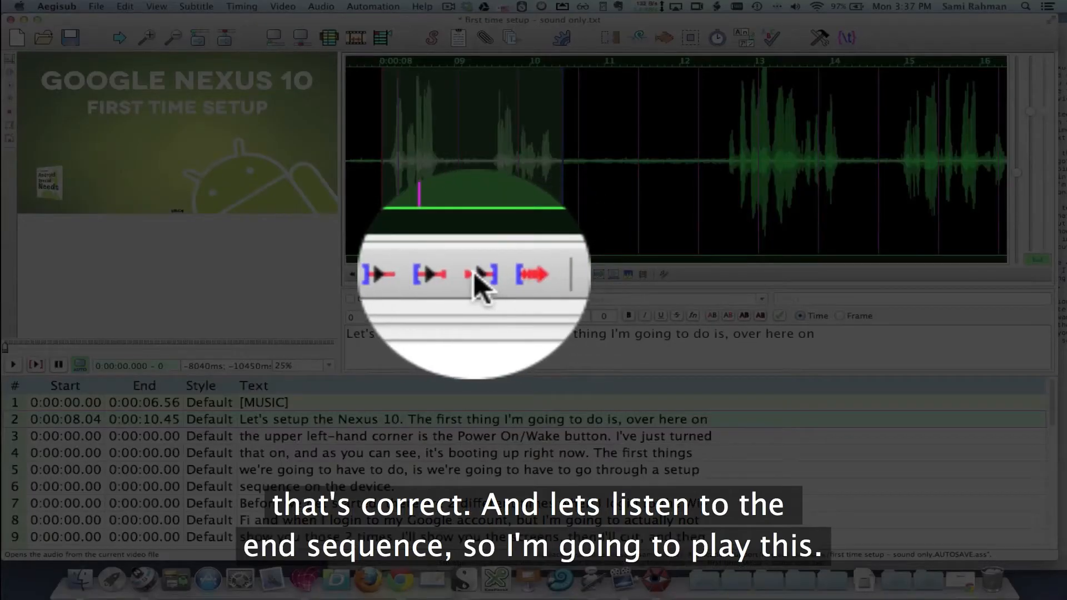
left_click(475, 275)
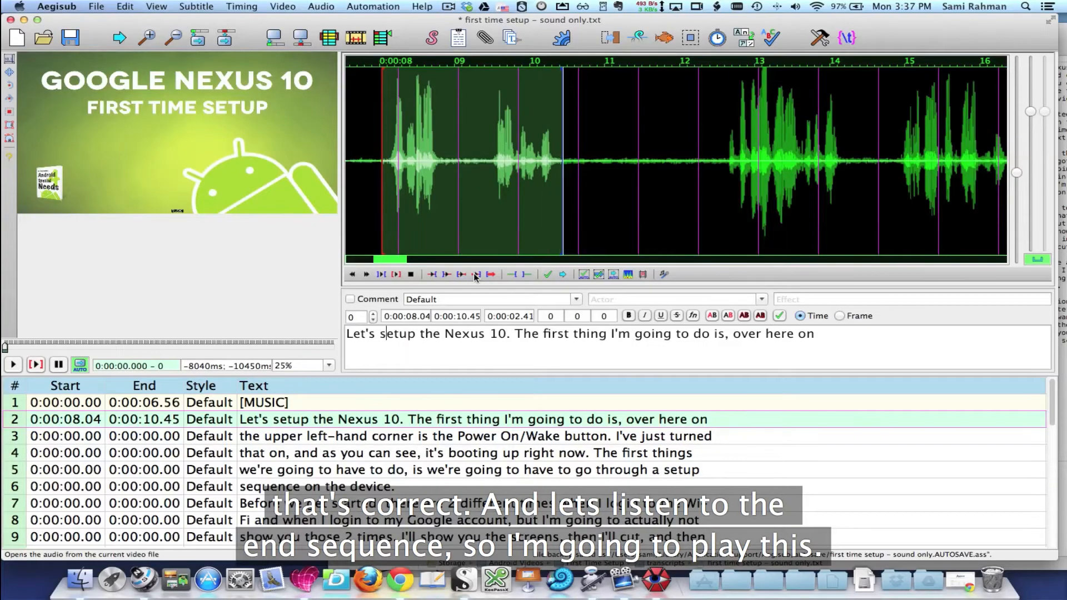
left_click(476, 274)
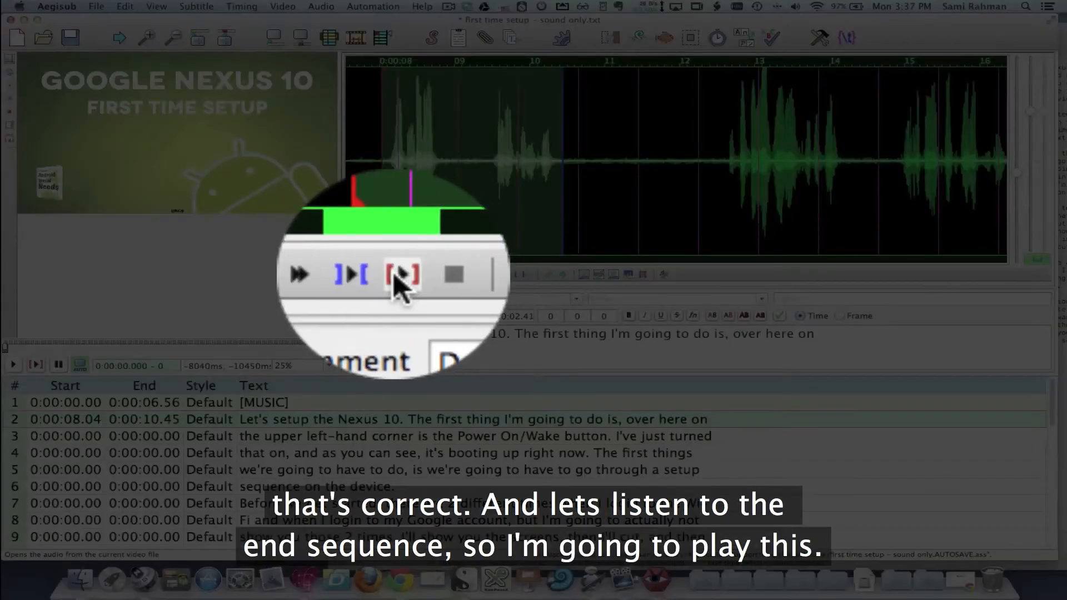
left_click(394, 275)
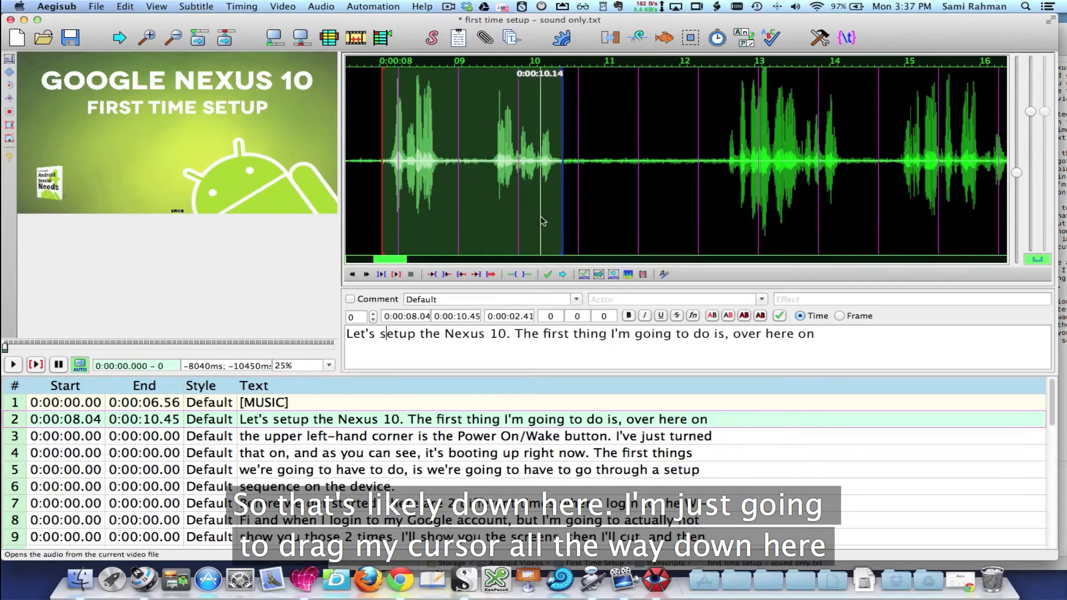
Extend the end of the "Let's setup the Nexus 10" line to 0:00:14.13, after the next spoken phrase
left_click_drag(667, 219, 854, 222)
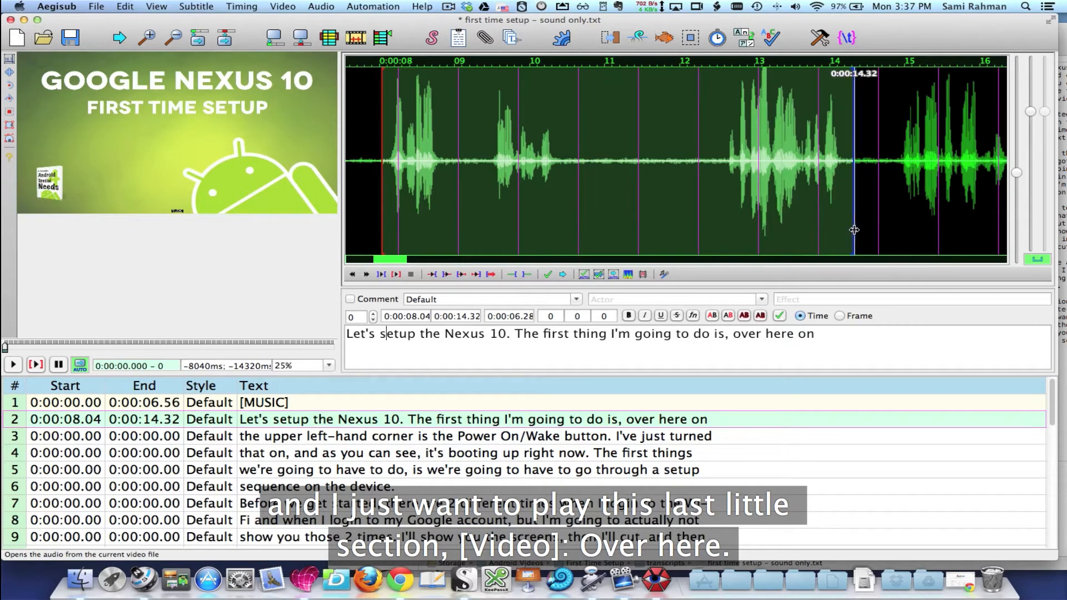
left_click_drag(854, 231, 841, 230)
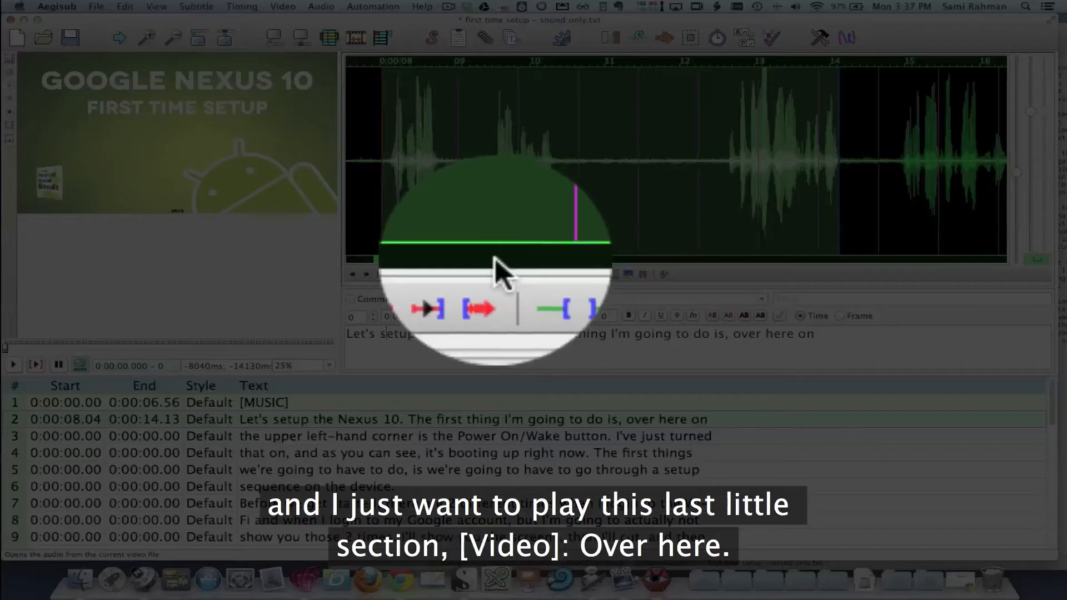
Play the end of the "Let's setup the Nexus 10" line, and select and play the span from 0:00:14.13 to 0:00:15.08
left_click(476, 274)
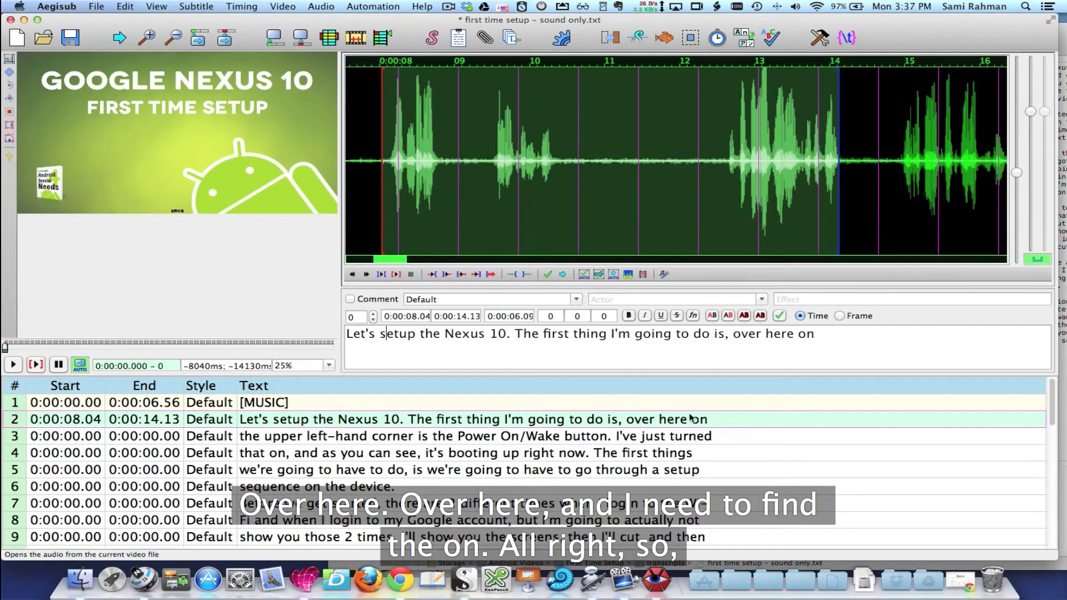
left_click_drag(840, 234, 911, 218)
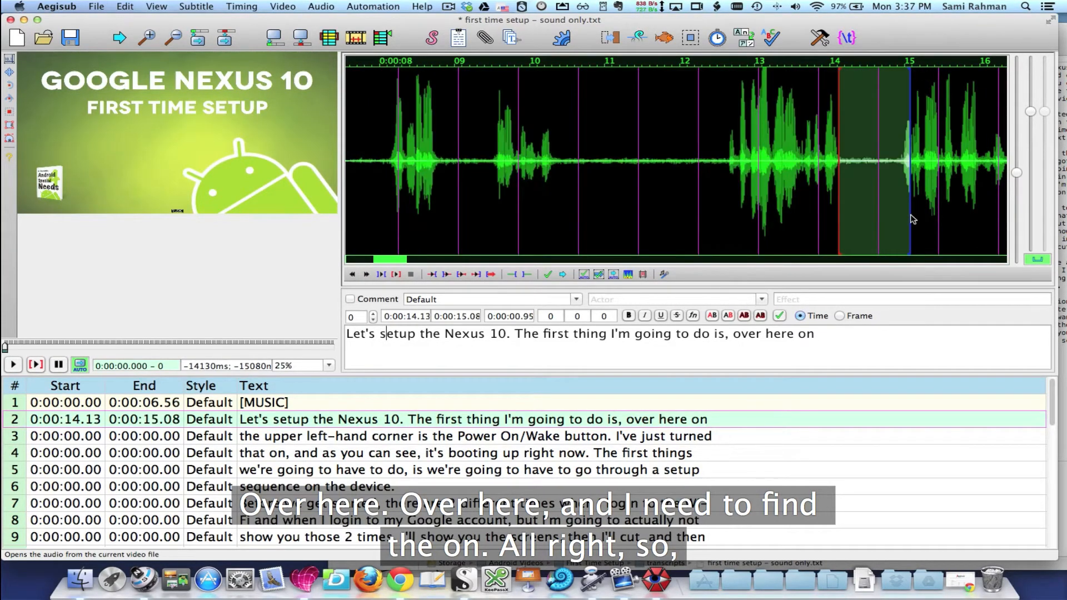
left_click(395, 274)
left_click(858, 226)
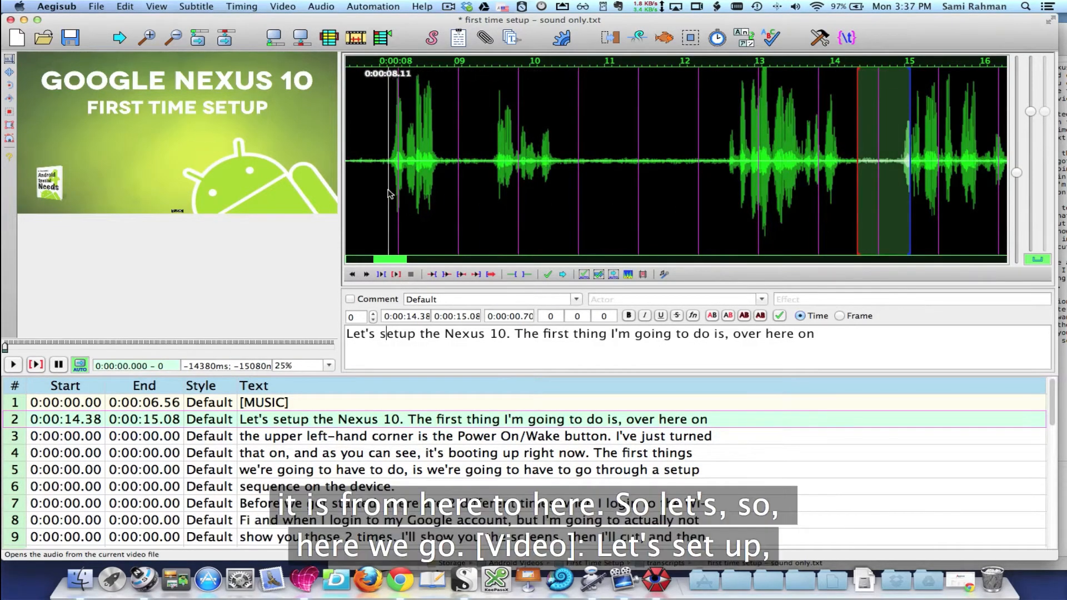
Time the "Let's setup the Nexus 10" line from 0:00:08.00 to 0:00:14.35, play the selection and commit the timing
mouse_move(379, 211)
left_mouse_down()
mouse_move(887, 212)
mouse_move(856, 213)
left_mouse_up()
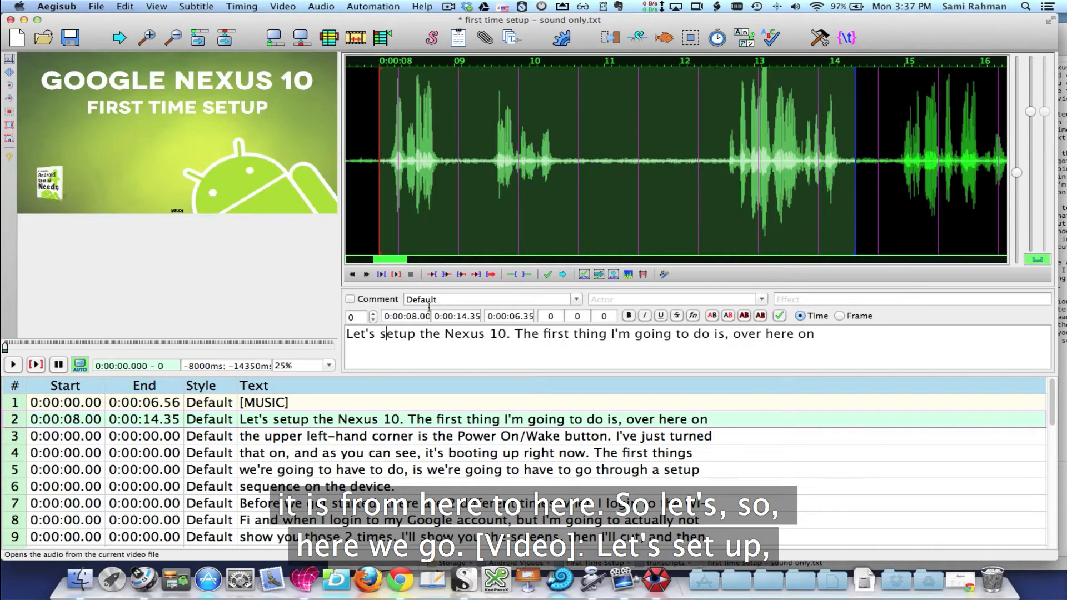
left_click(395, 274)
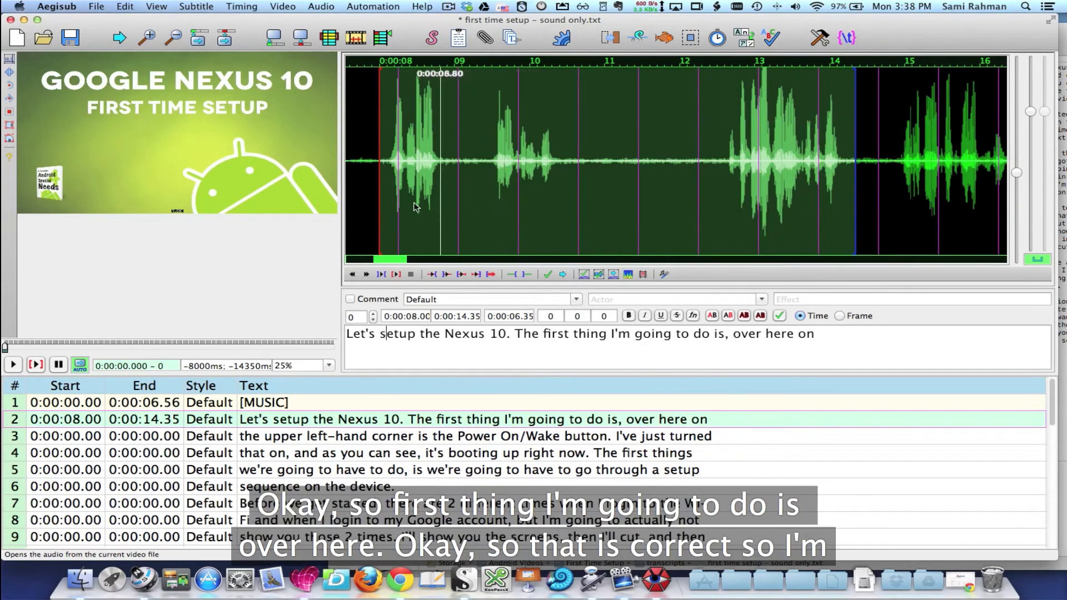
scroll(782, 247, "right", 6)
scroll(782, 247, "right", 8)
scroll(541, 249, "right", 20)
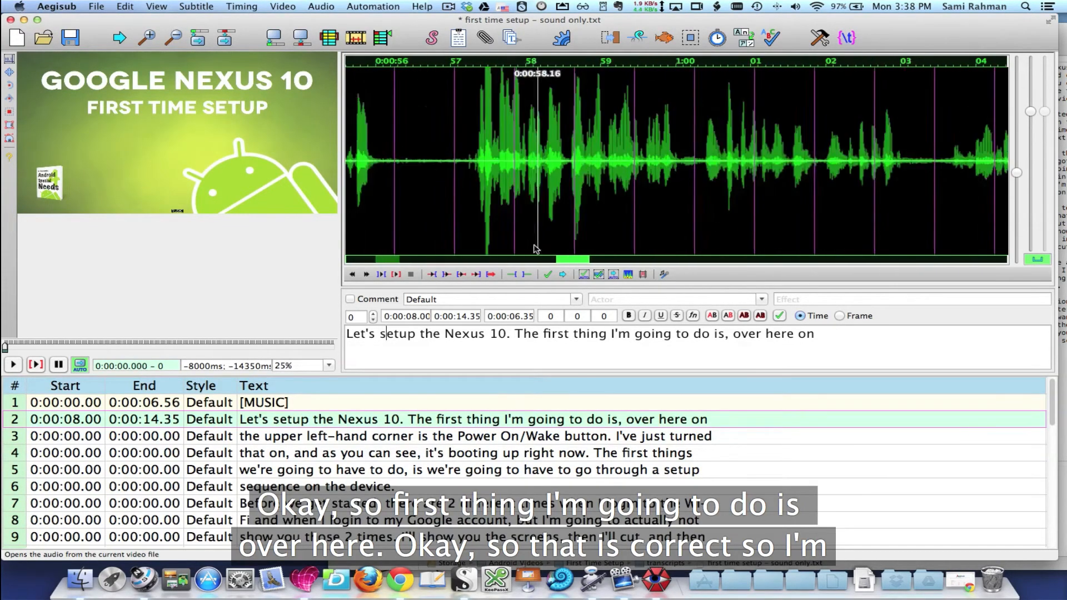
scroll(548, 255, "left", 20)
scroll(547, 255, "left", 8)
scroll(545, 255, "right", 8)
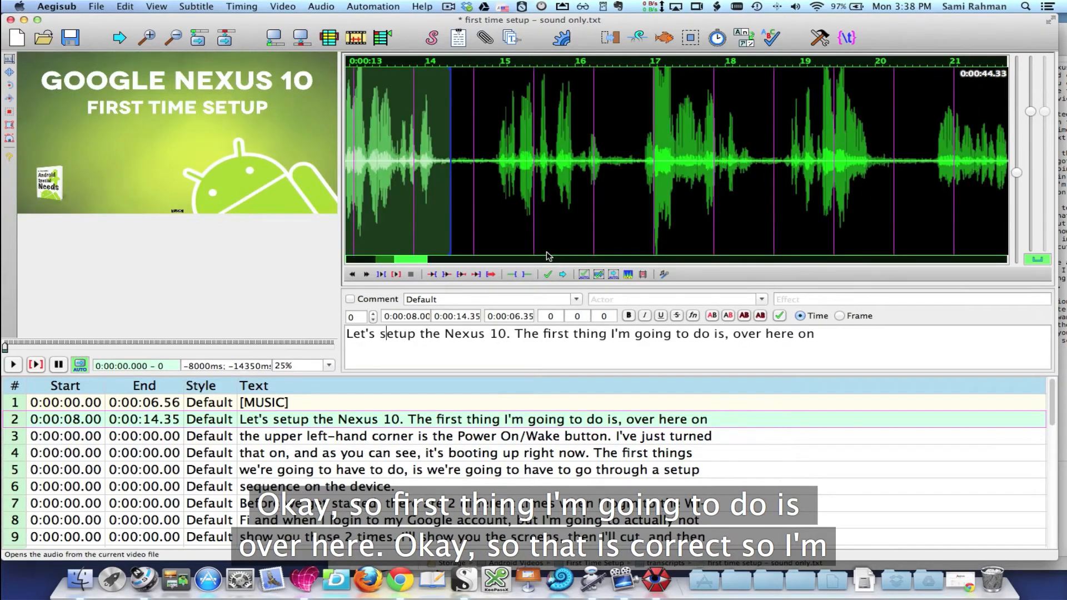
left_click(410, 260)
left_click_drag(410, 259, 392, 259)
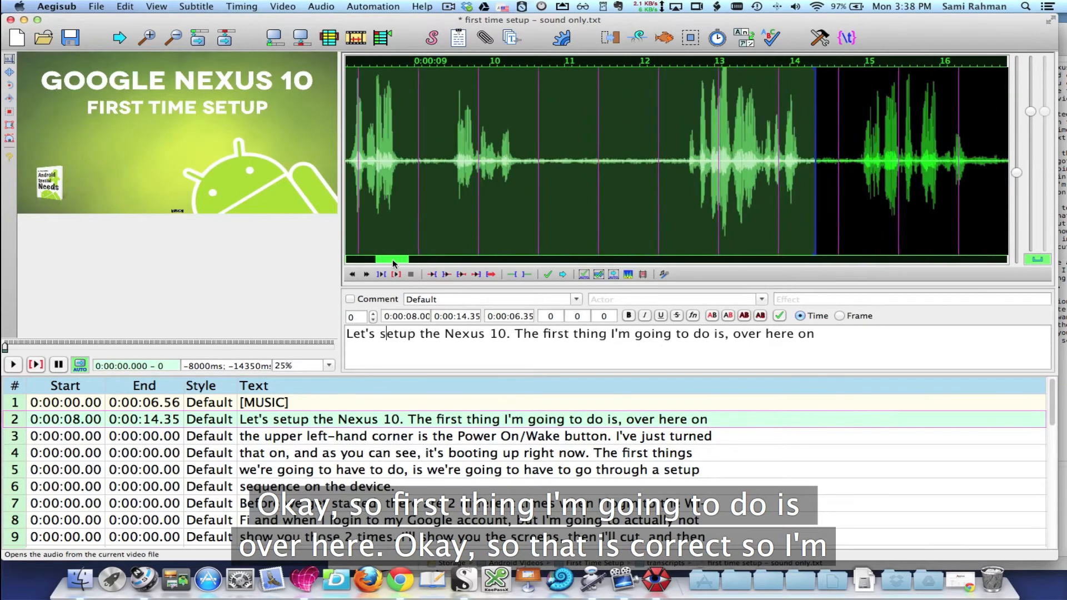
left_click(548, 275)
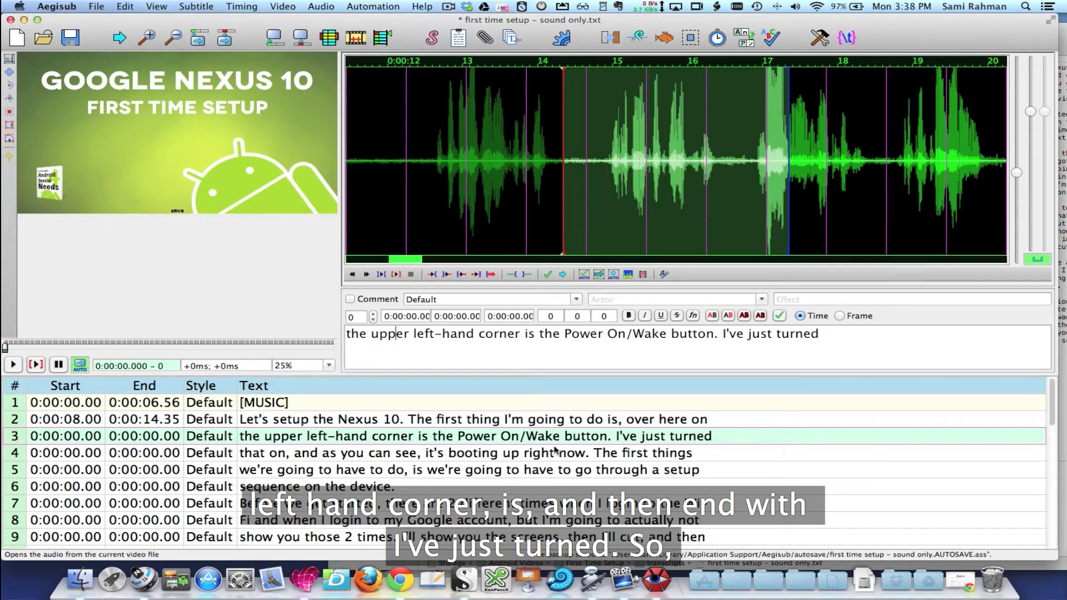
Search for the words "just turned" by selecting and playing 0:00:14.81 to 0:00:16.62 and 0:00:19.09 to 0:00:20.09
left_click_drag(598, 221, 734, 226)
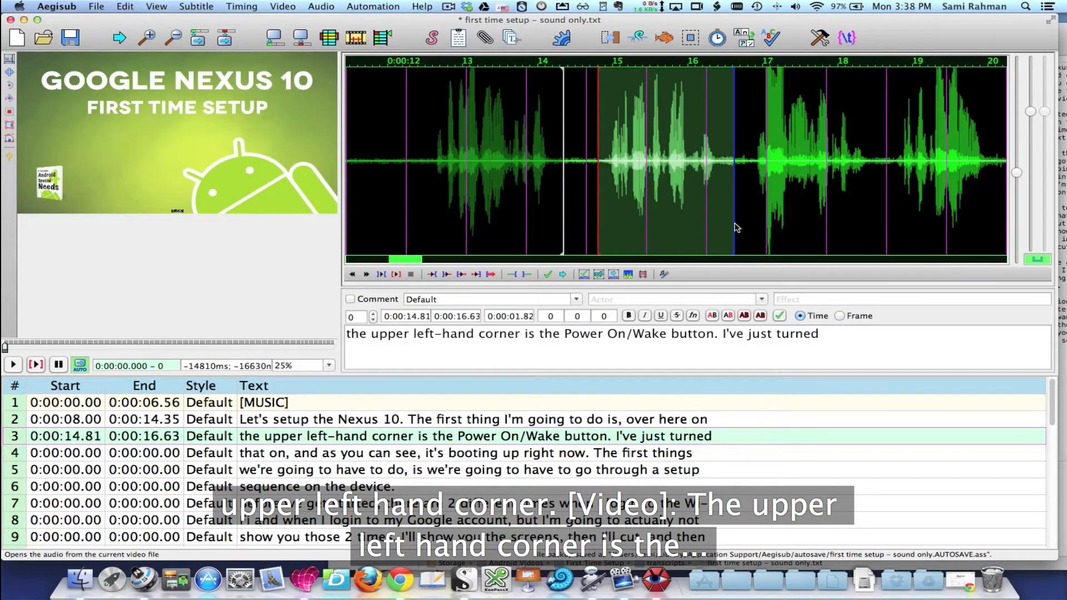
left_click(397, 275)
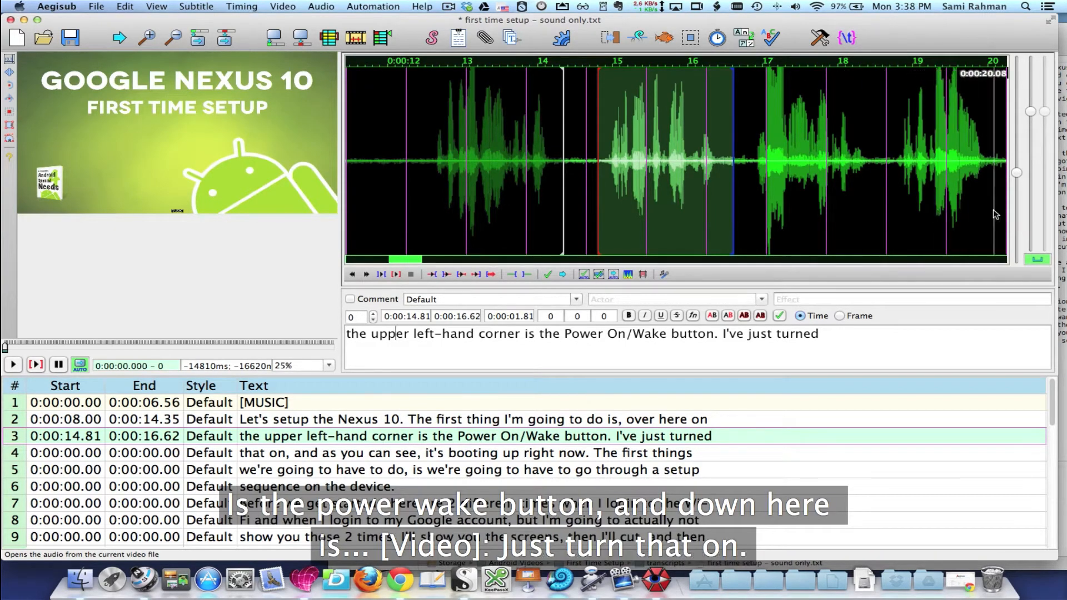
left_click_drag(995, 215, 919, 215)
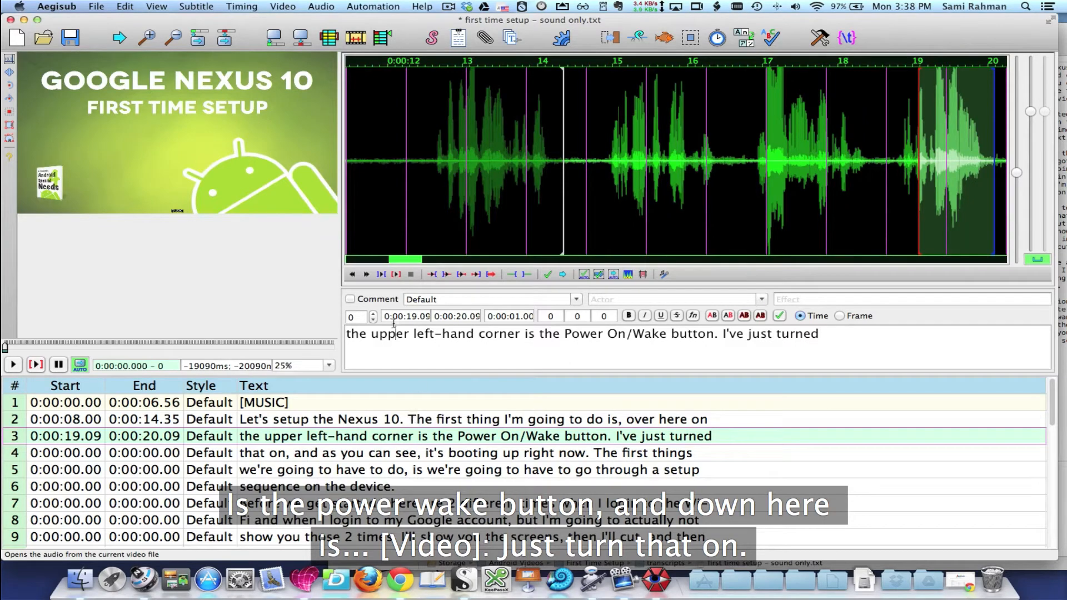
left_click(397, 274)
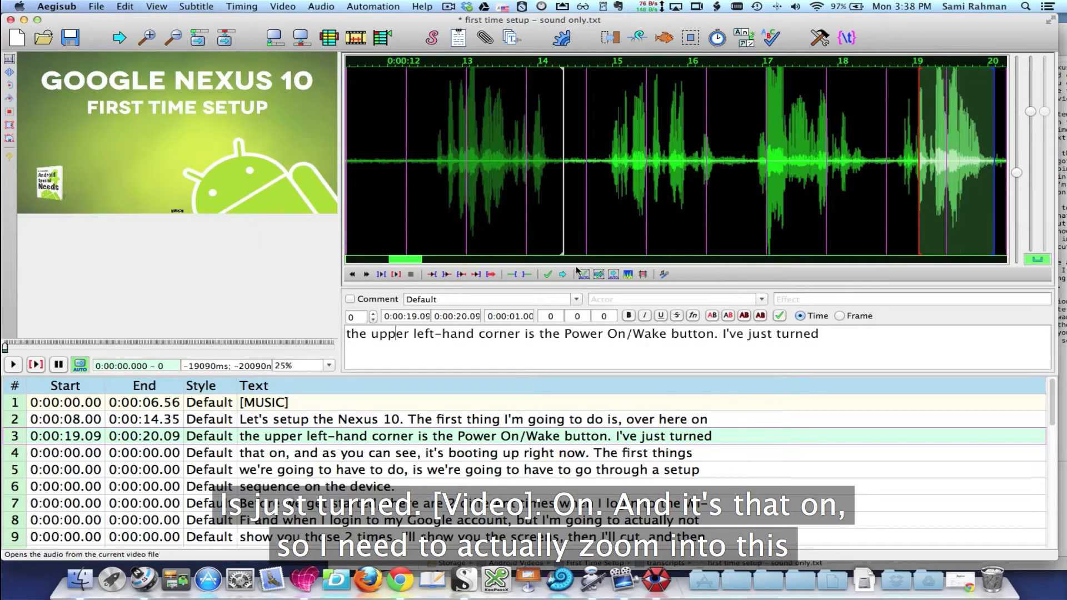
left_click(476, 275)
Set the end of "the upper left-hand corner" line to 0:00:19.46, just after the word "turned", playing its ending as a check
left_click_drag(1017, 176, 1017, 163)
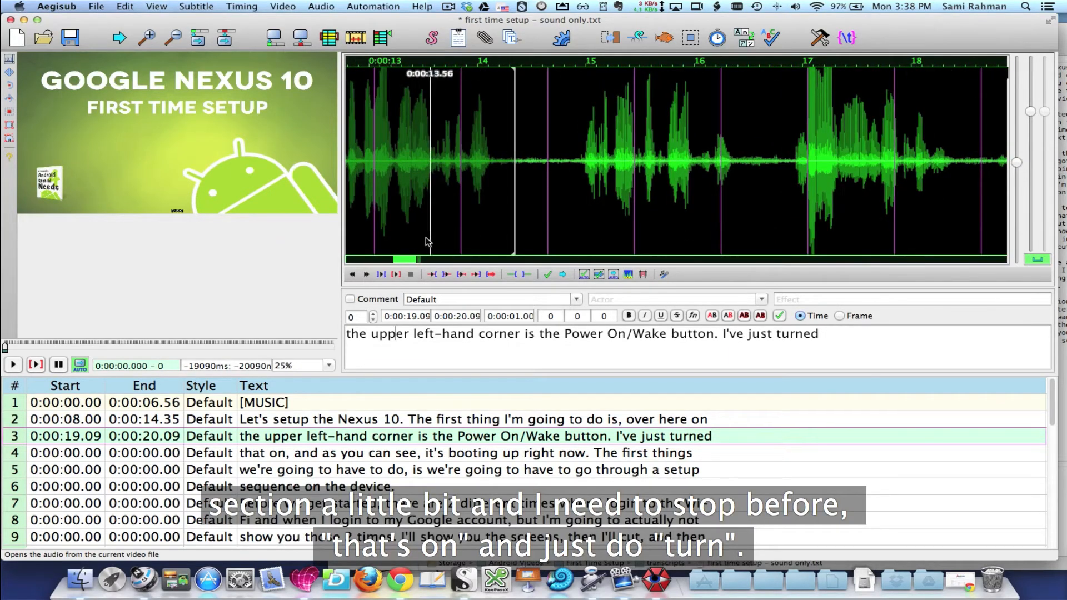
left_click_drag(404, 259, 424, 259)
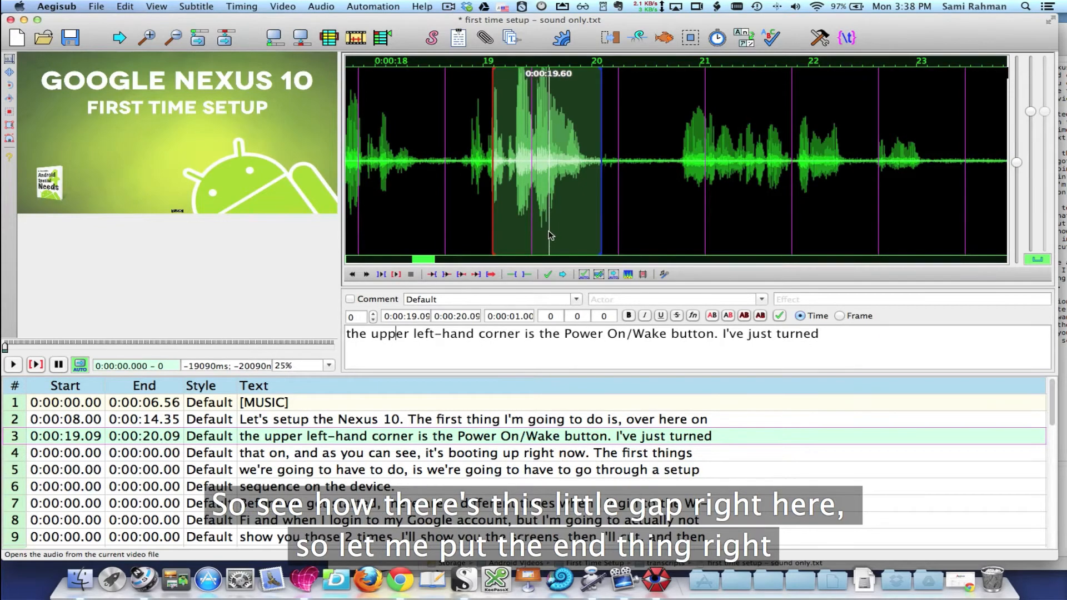
right_click(549, 128)
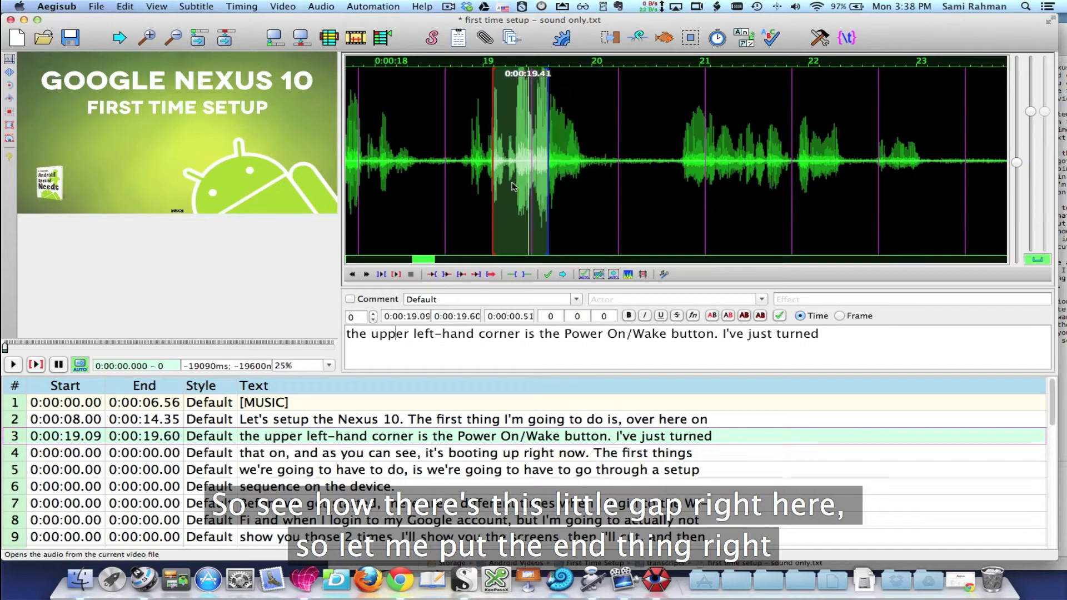
left_click(477, 274)
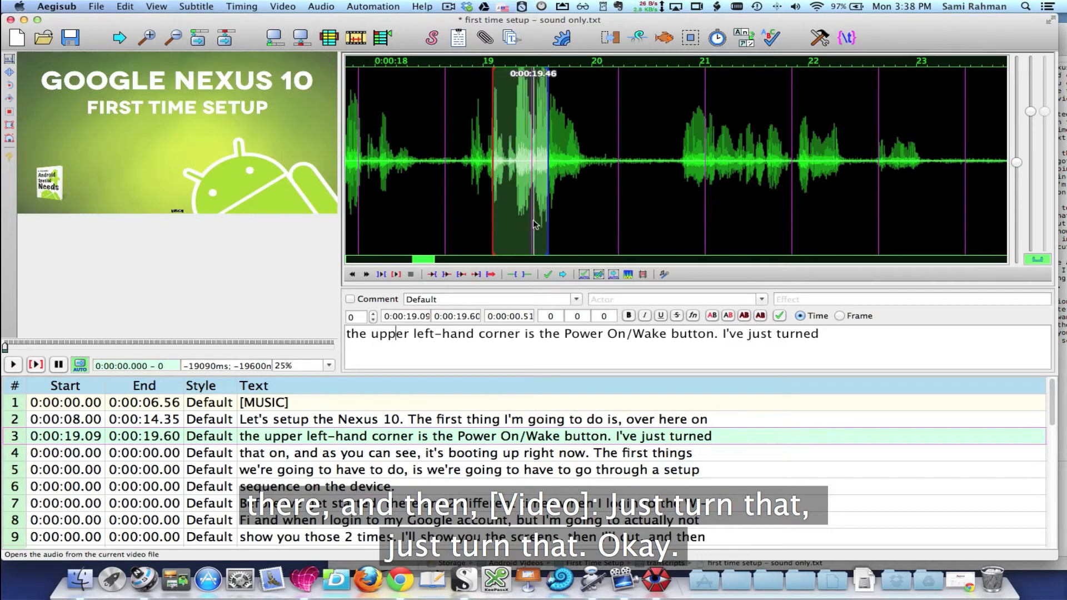
right_click(532, 154)
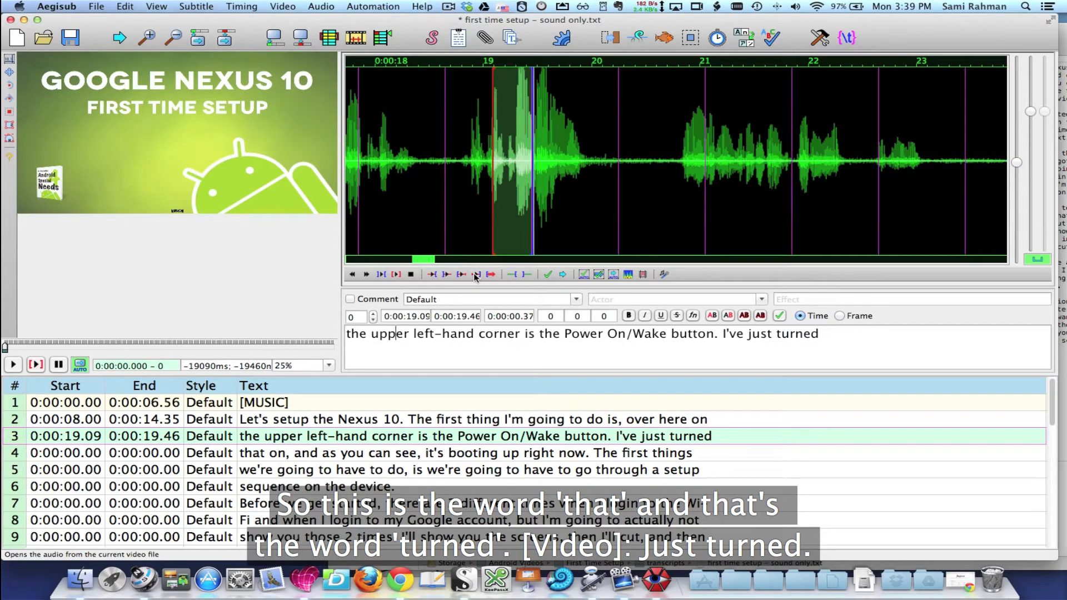
Set the start of "the upper left-hand corner" line to 0:00:14.91, play its beginning and commit the timing
left_click(426, 261)
left_click_drag(426, 261, 410, 261)
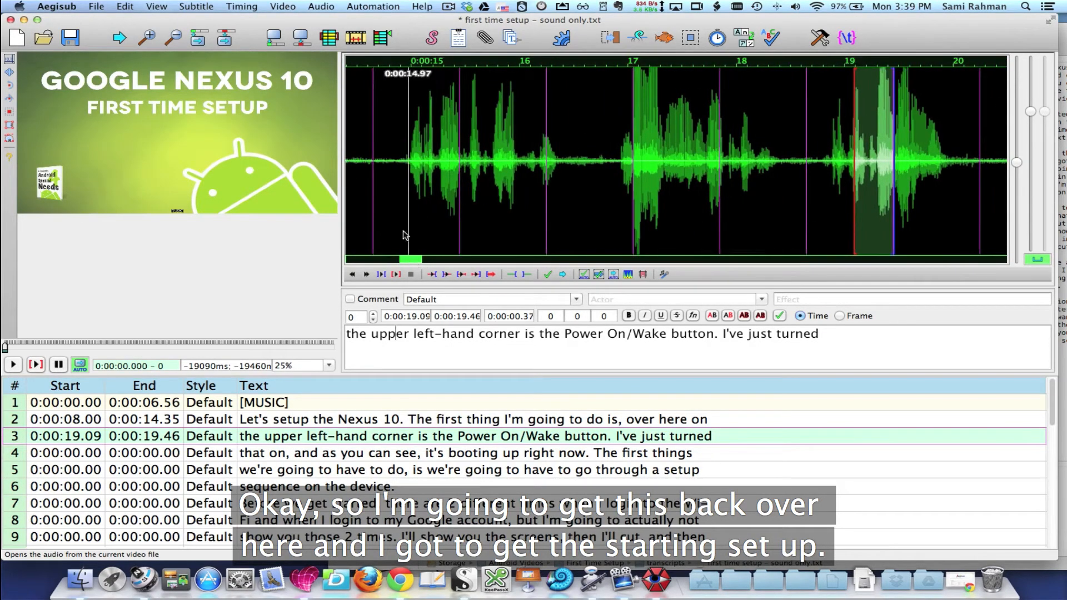
left_click_drag(853, 218, 403, 221)
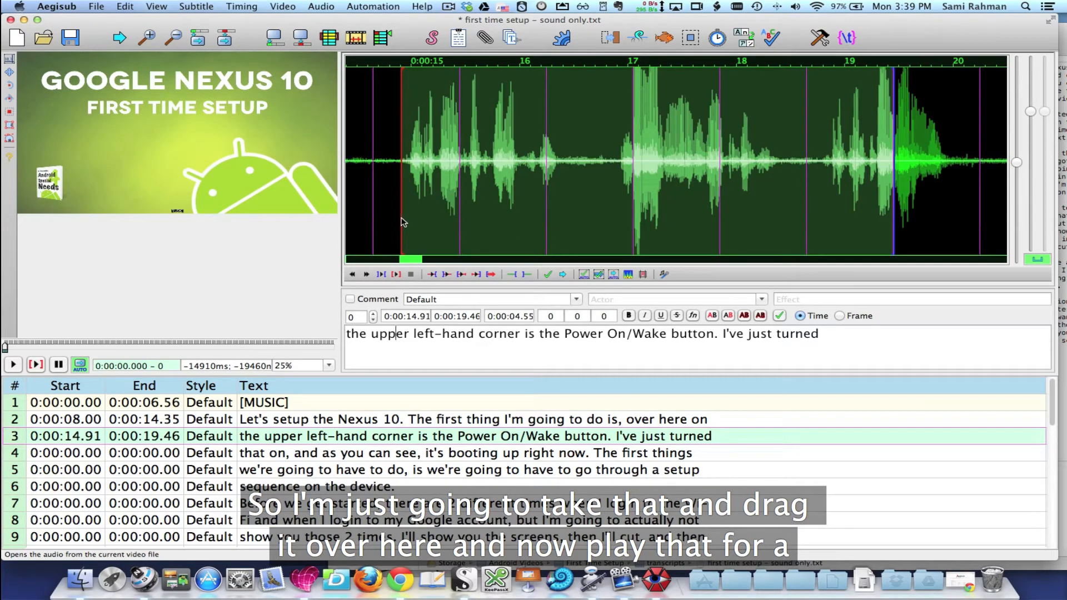
left_click(461, 274)
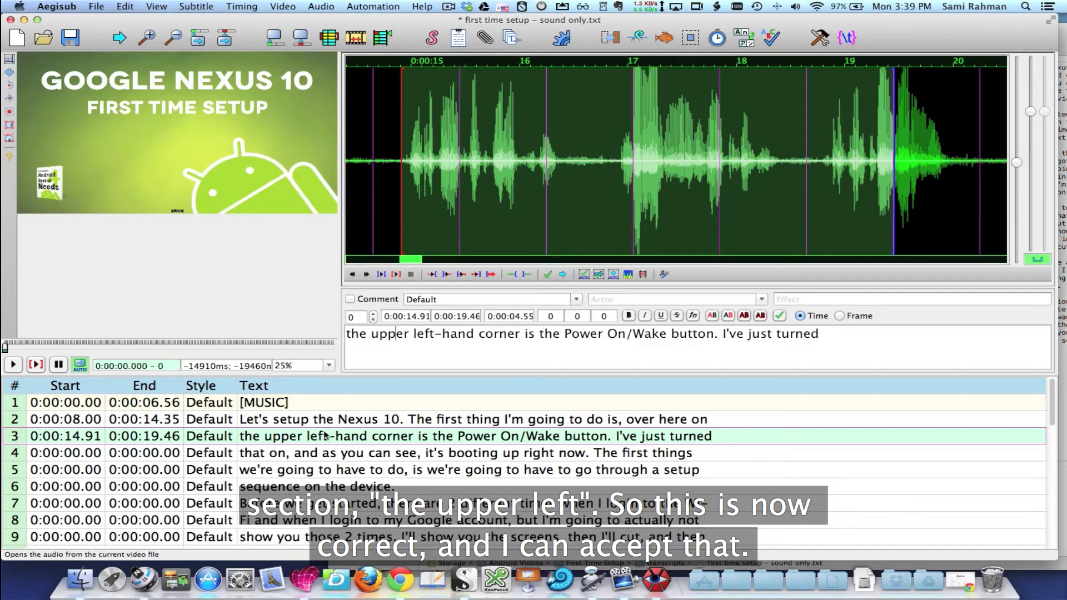
left_click(547, 274)
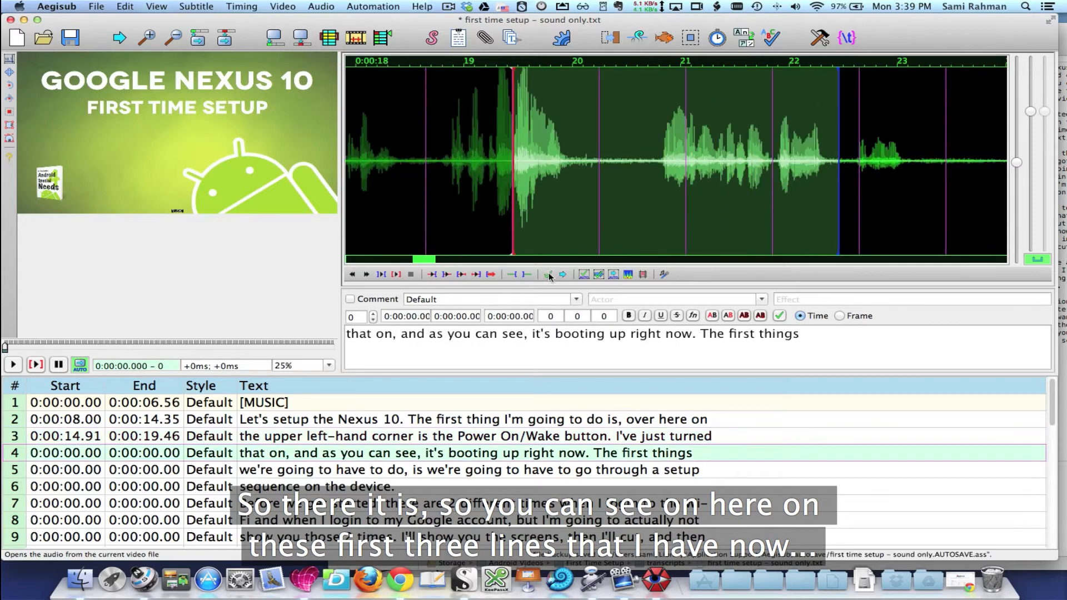
Review the three timed lines by selecting each in turn and comparing its waveform and video frame
left_click(80, 405)
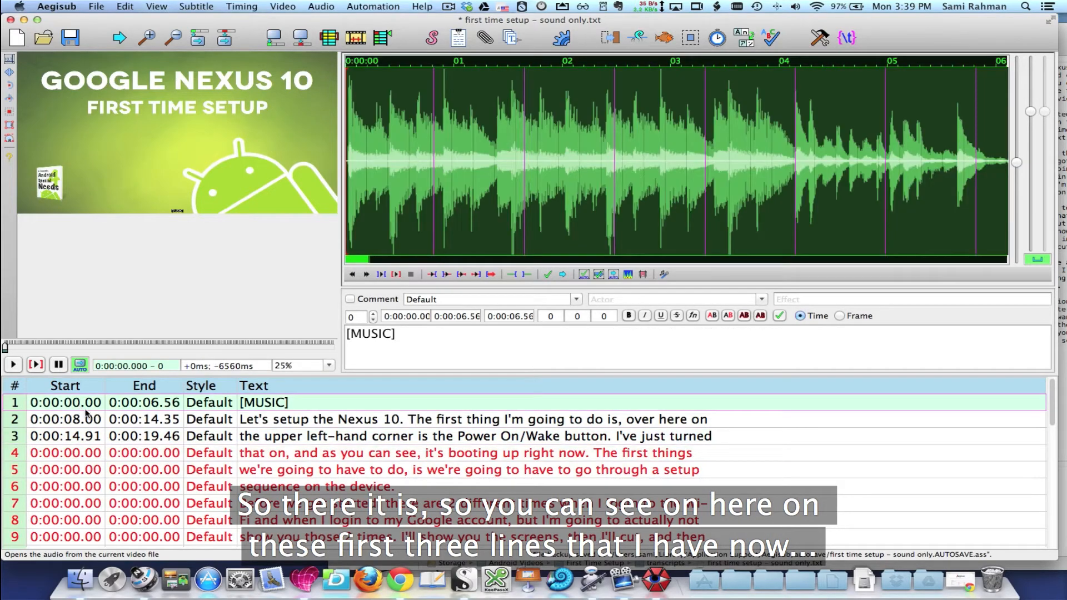
left_click(151, 418)
left_click(151, 404)
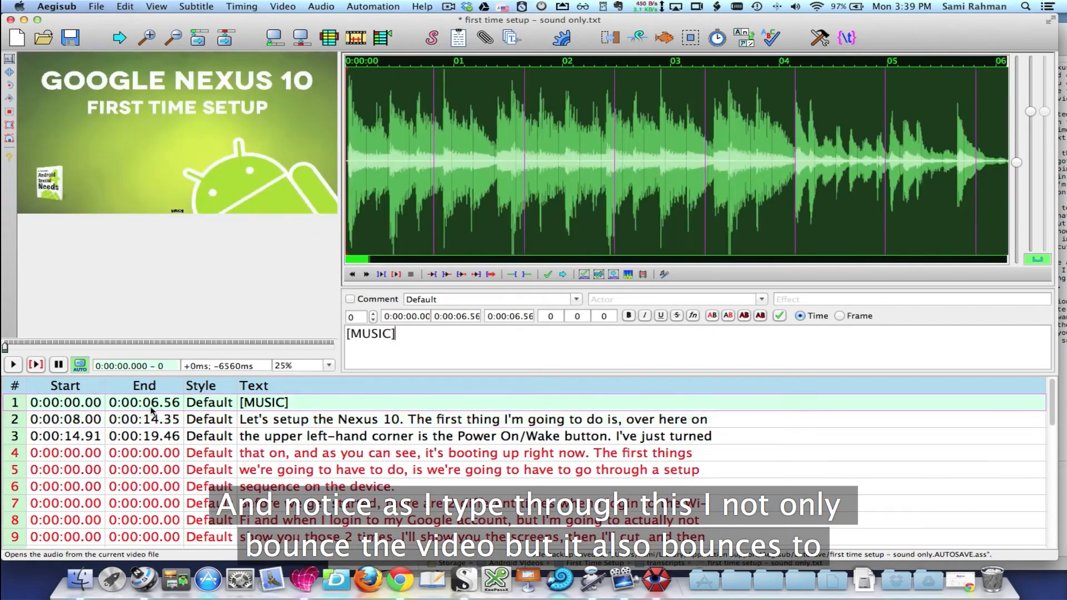
left_click(151, 421)
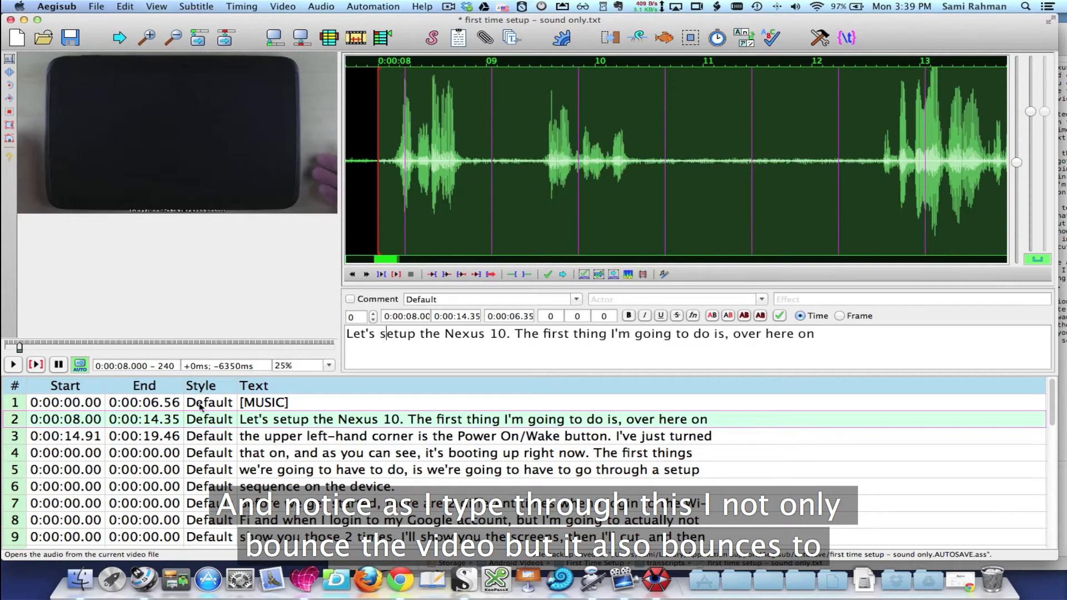
left_click(174, 437)
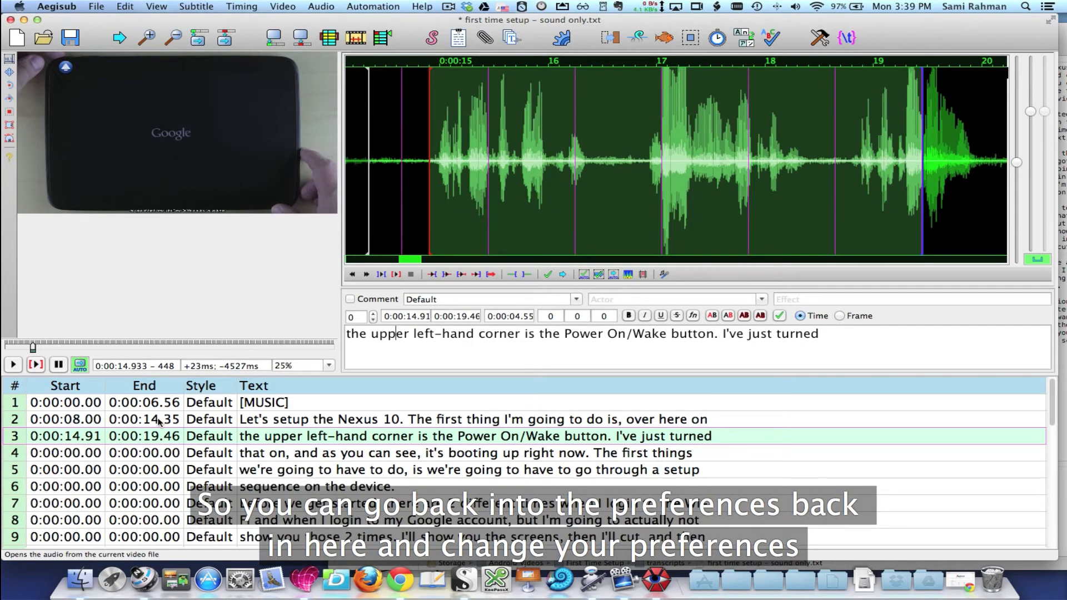
Set the default timing length in the audio preferences to 6001 ms and apply the change
left_click(56, 6)
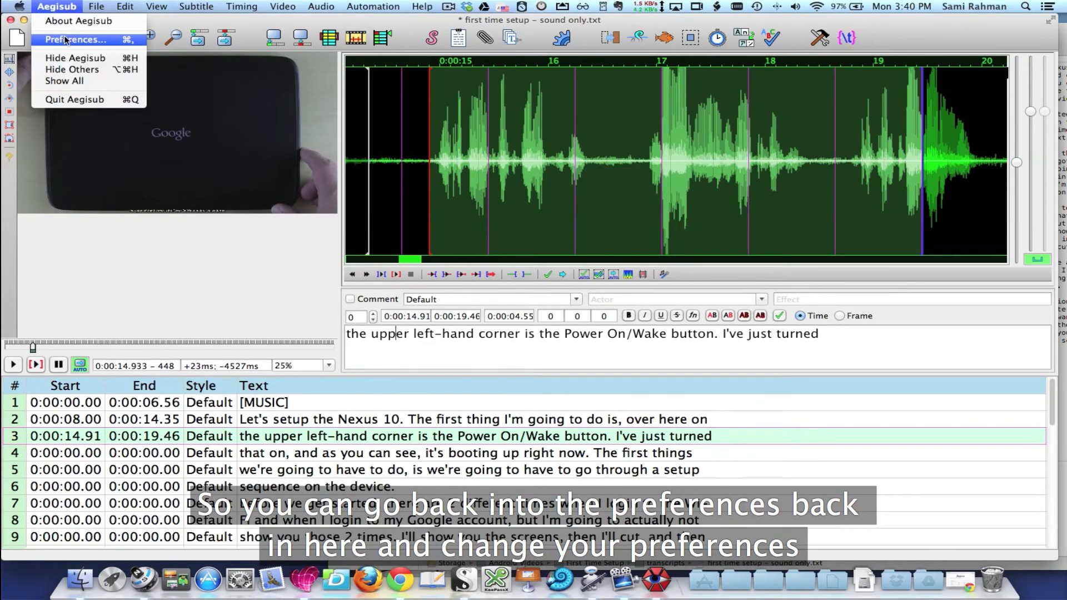
left_click(65, 40)
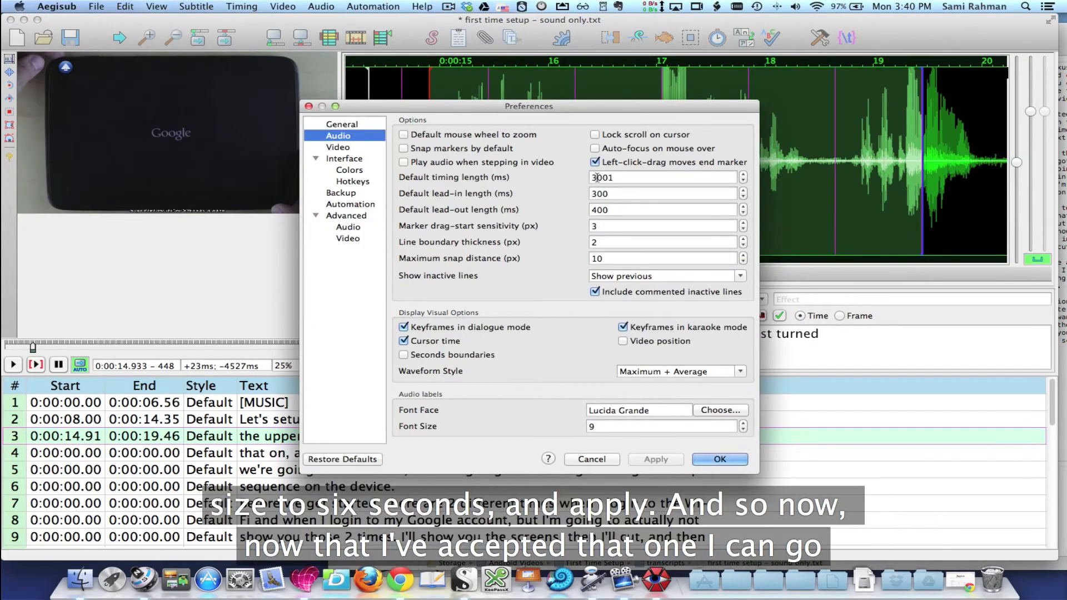
left_click(596, 177)
key("BackSpace")
type("6")
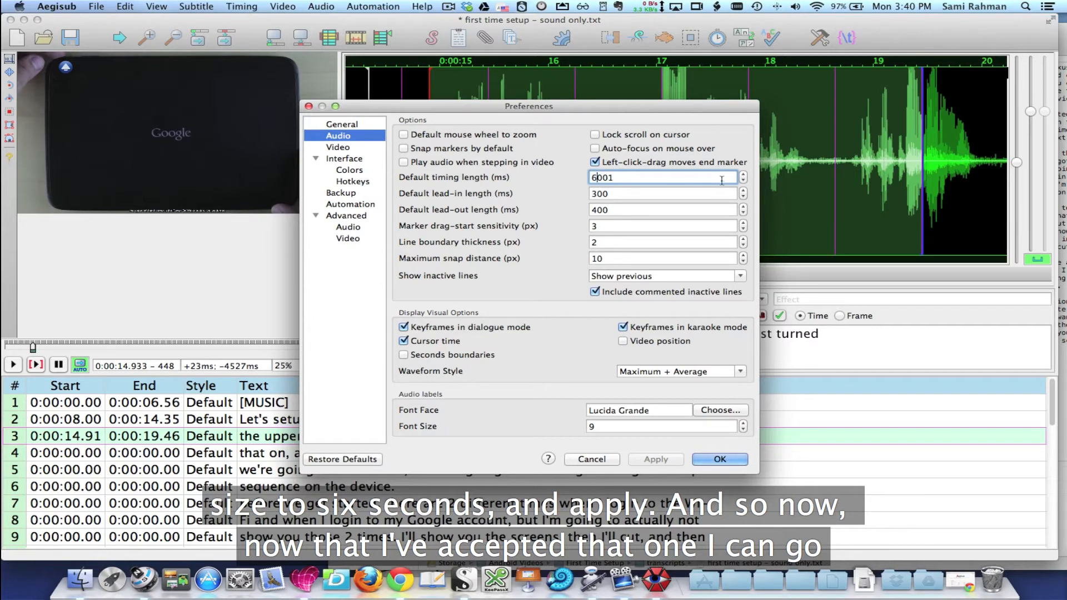
left_click(743, 175)
left_click(743, 181)
left_click(656, 460)
left_click(719, 459)
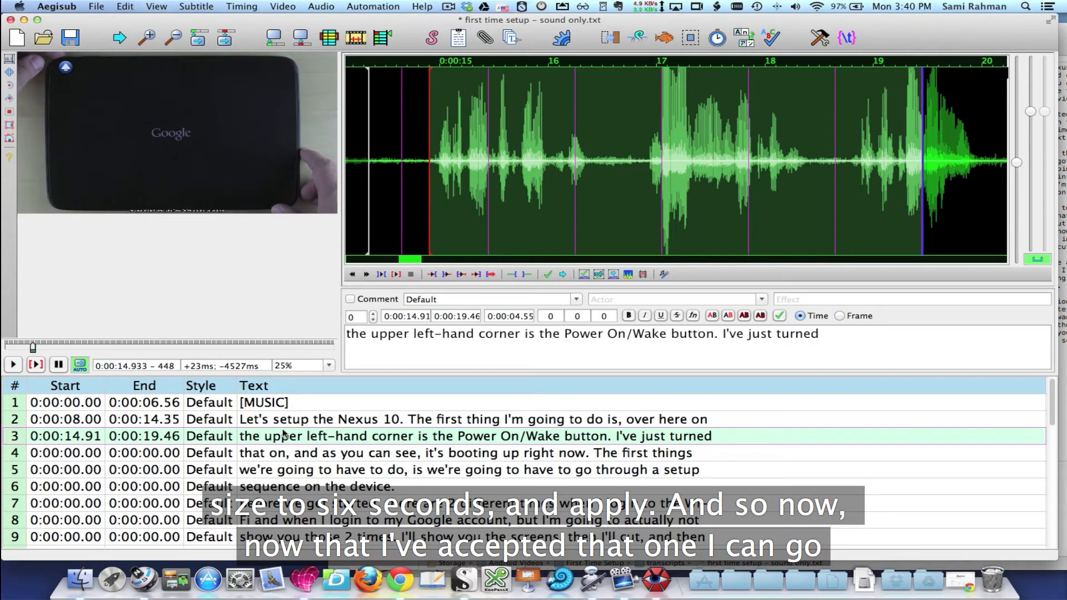
Play and commit the "that on" line at 0:00:19.46 to 0:00:25.46, and commit the "we're going to have to do" line at 0:00:25.46 to 0:00:31.46
left_click(549, 273)
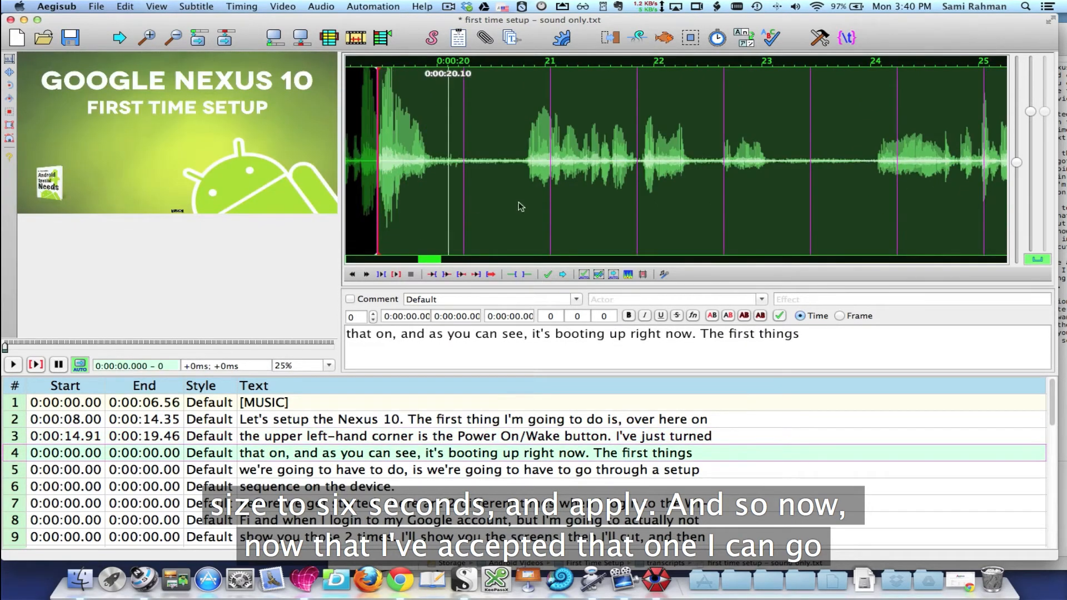
left_click(396, 275)
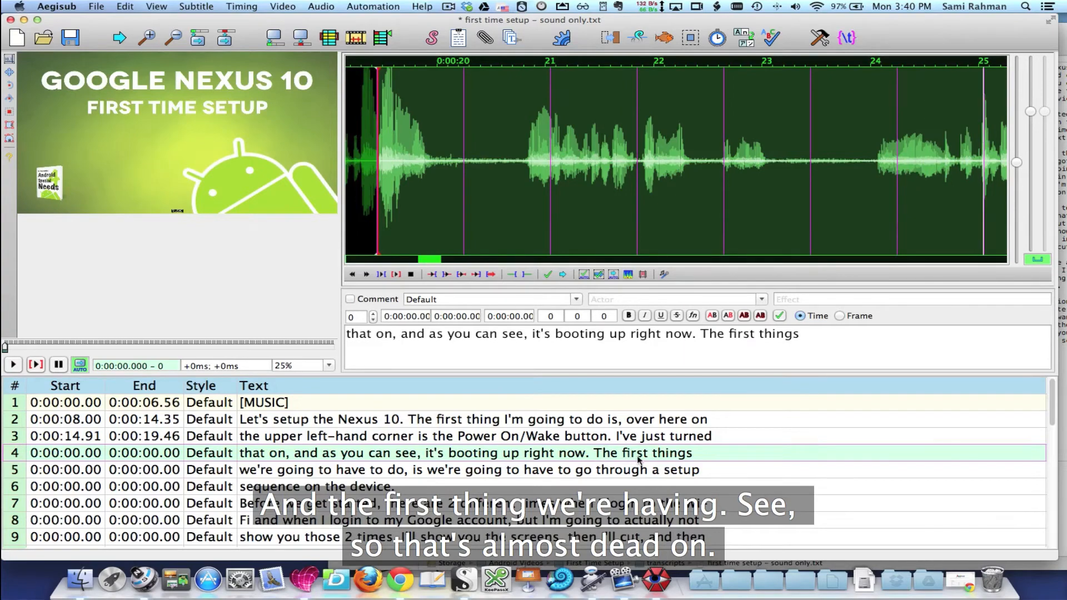
left_click(548, 274)
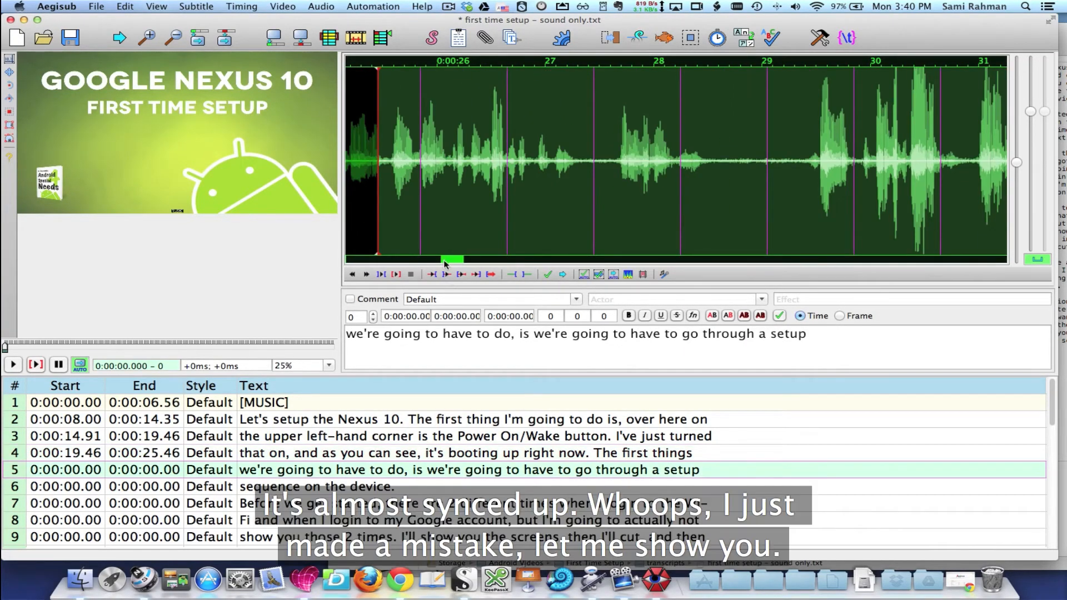
left_click(548, 275)
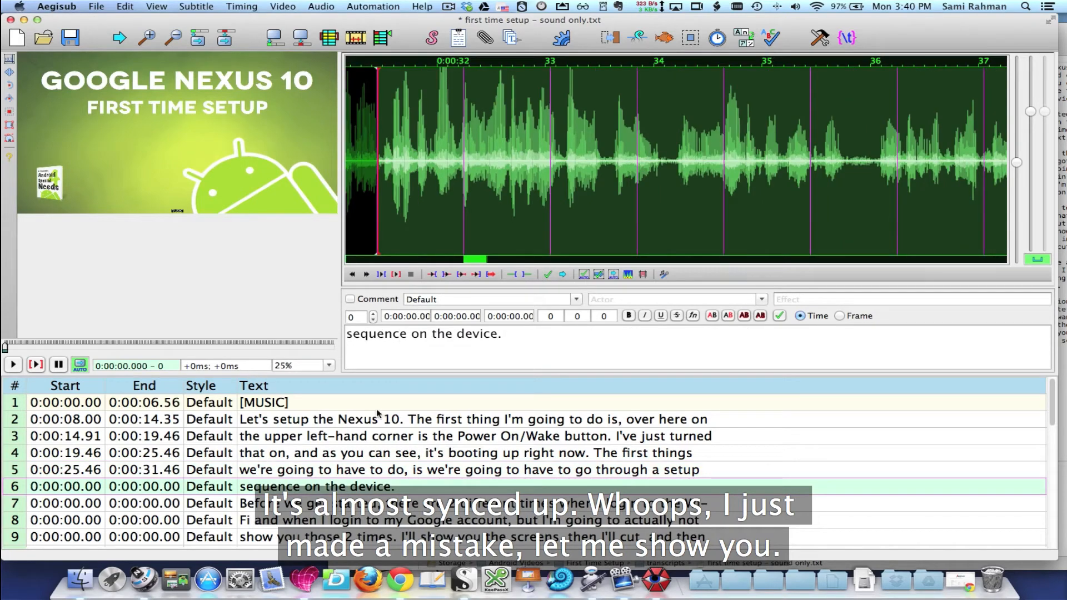
Select the "we're going to have to do" line, play it, and pull its end back to 0:00:27.63
left_click(356, 471)
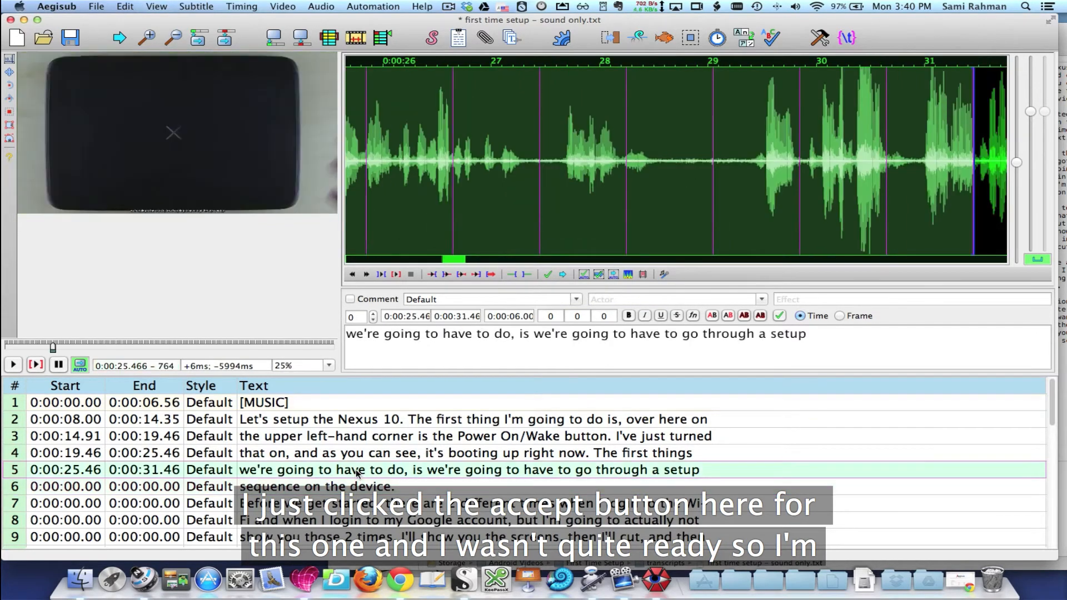
left_click(397, 274)
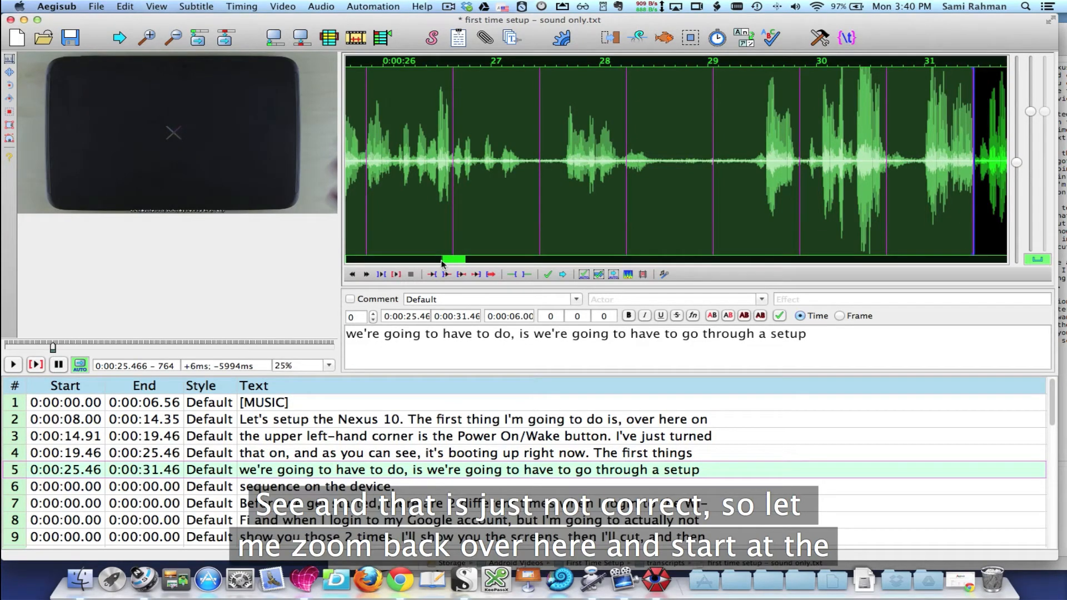
left_click_drag(452, 260, 449, 261)
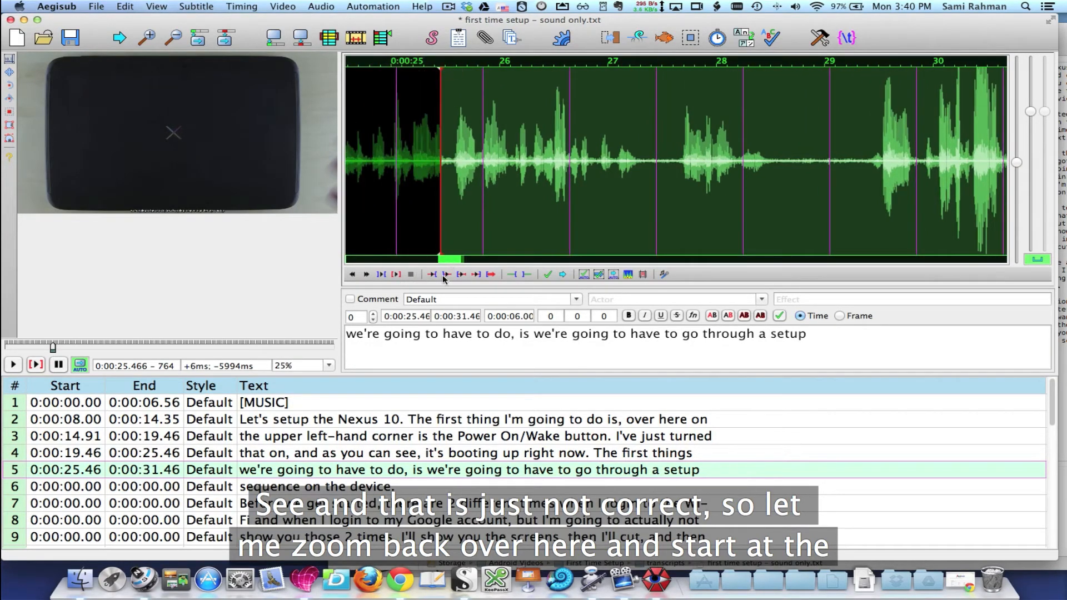
left_click(461, 274)
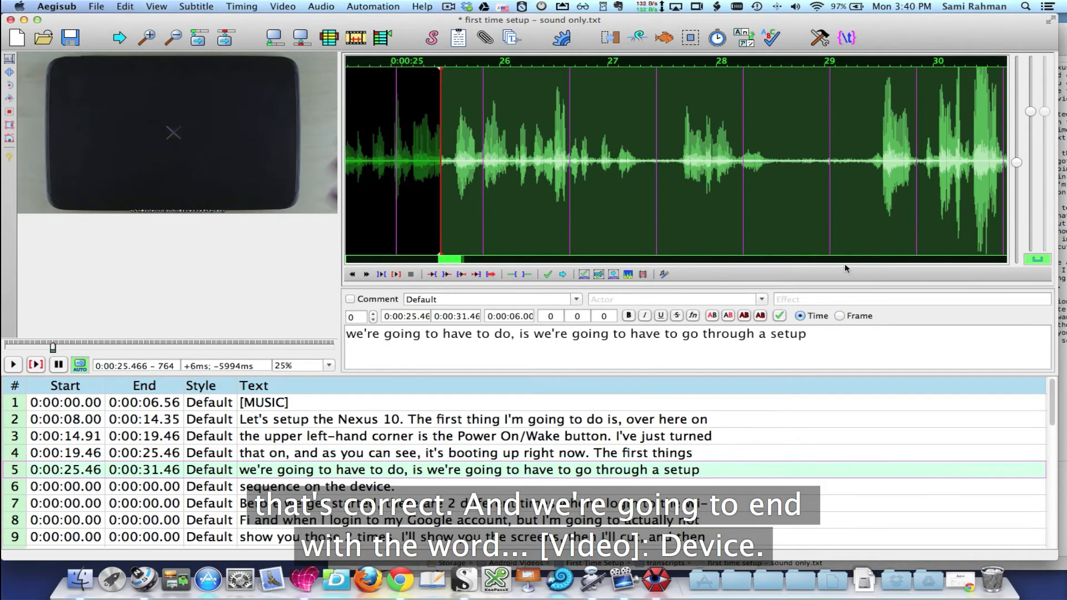
right_click(761, 217)
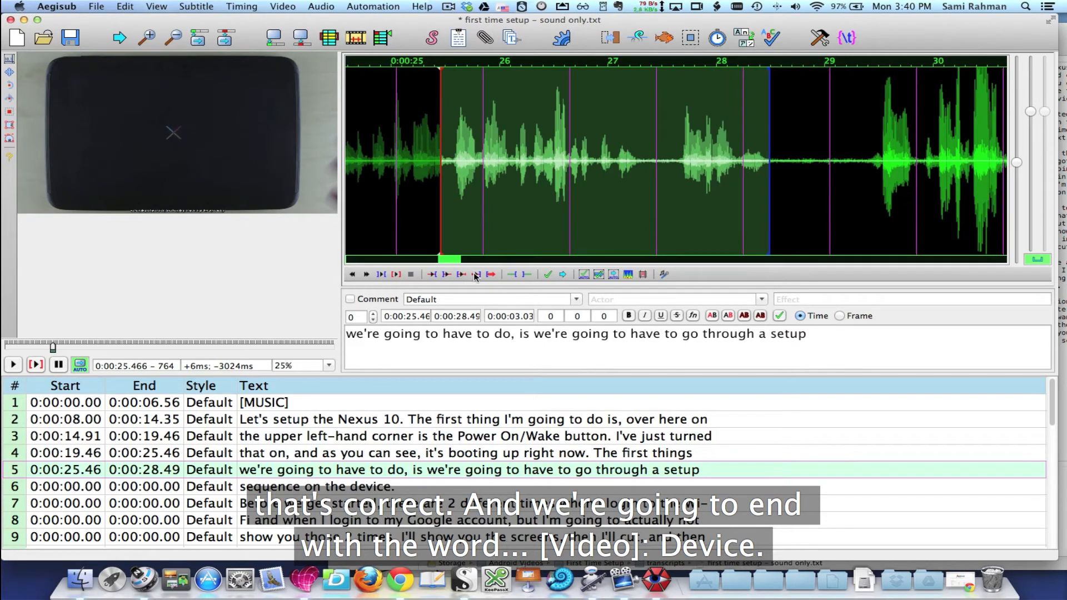
right_click(676, 215)
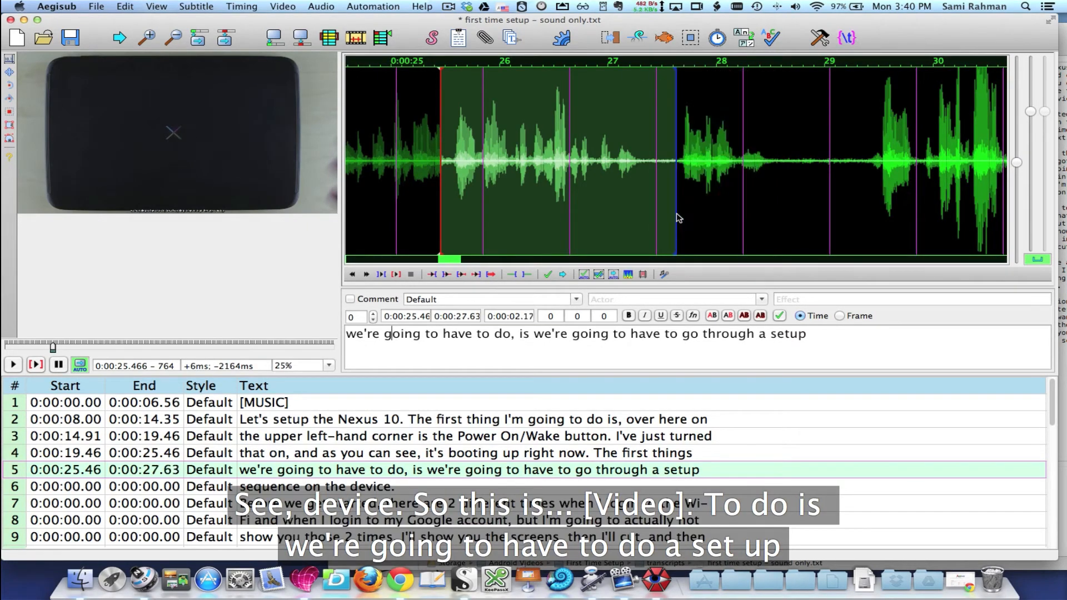
left_click(392, 275)
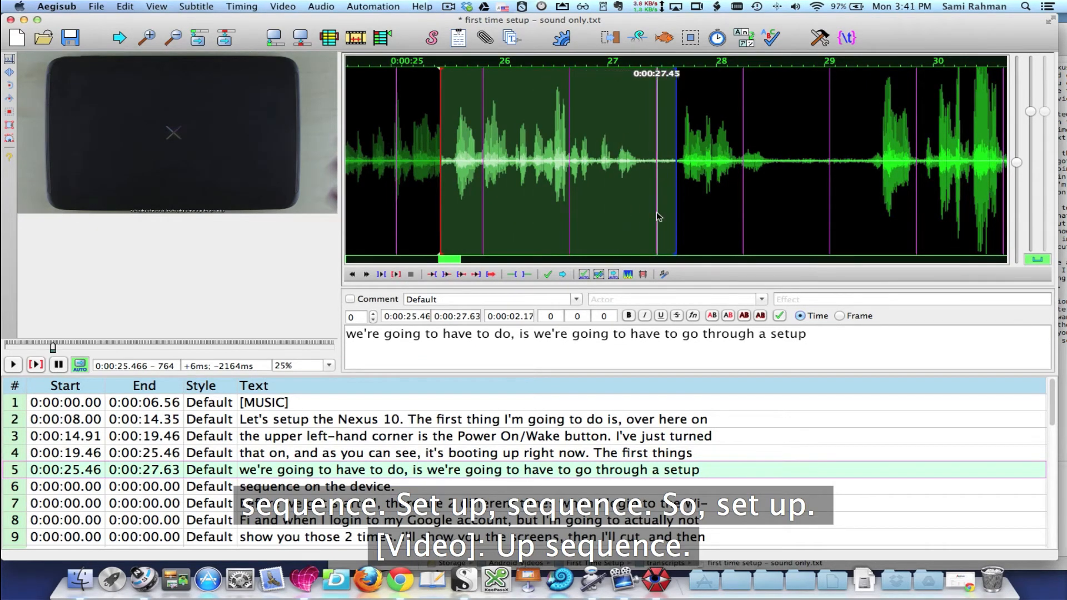
Shorten the "we're going to have to do" line to end at 0:00:26.62, checking its closing audio, and commit the timing
right_click(612, 210)
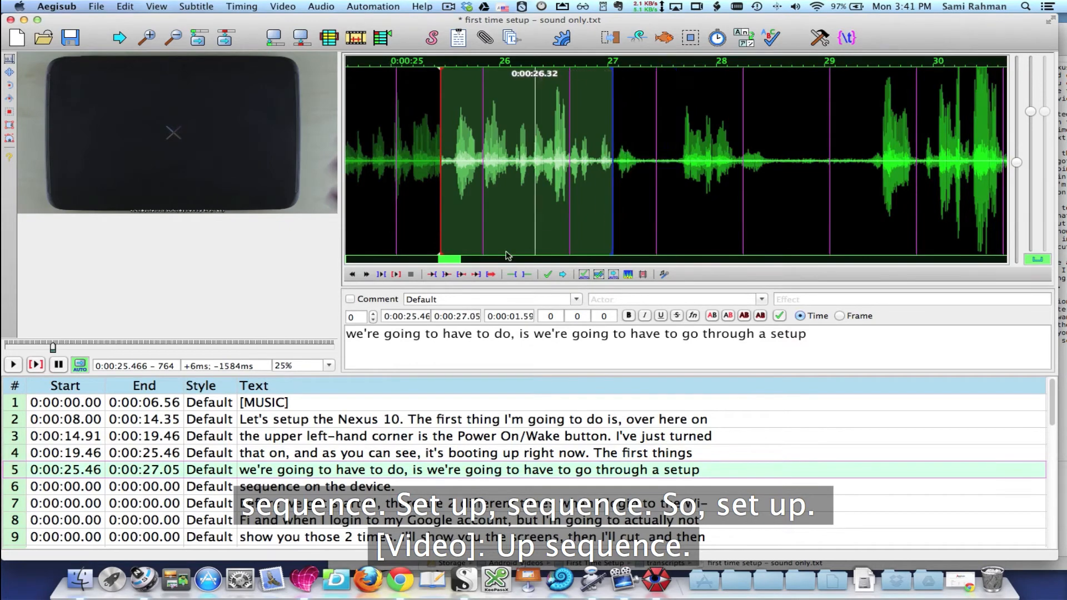
left_click(476, 275)
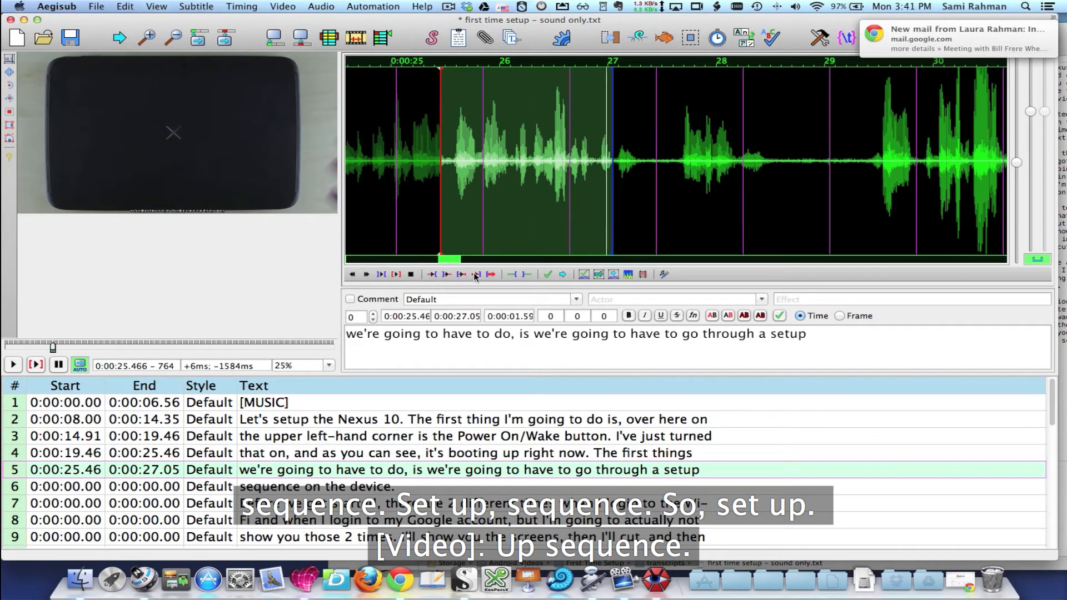
right_click(595, 167)
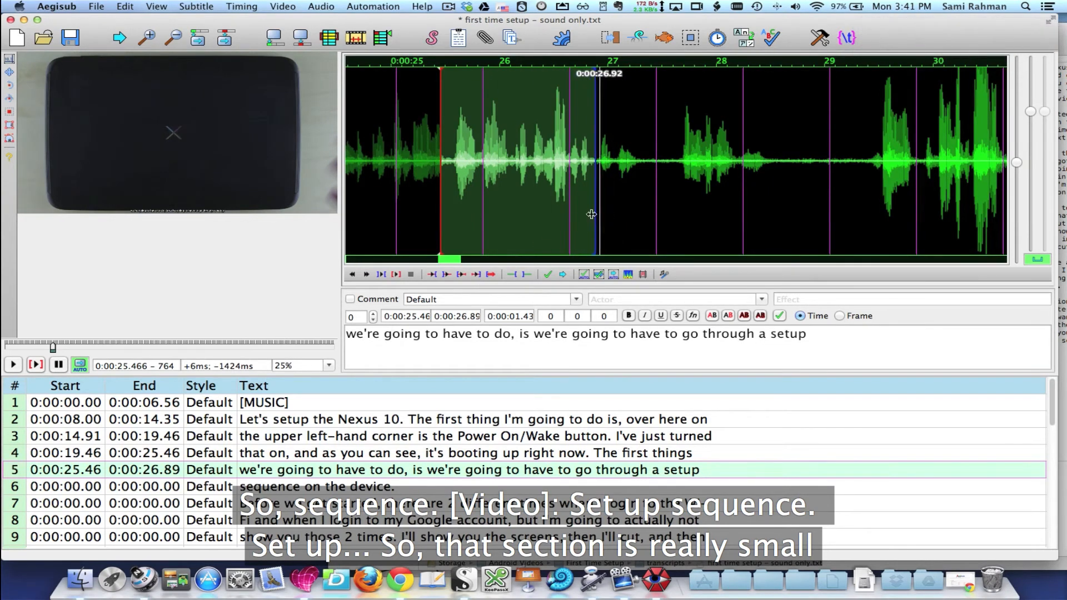
right_click(566, 222)
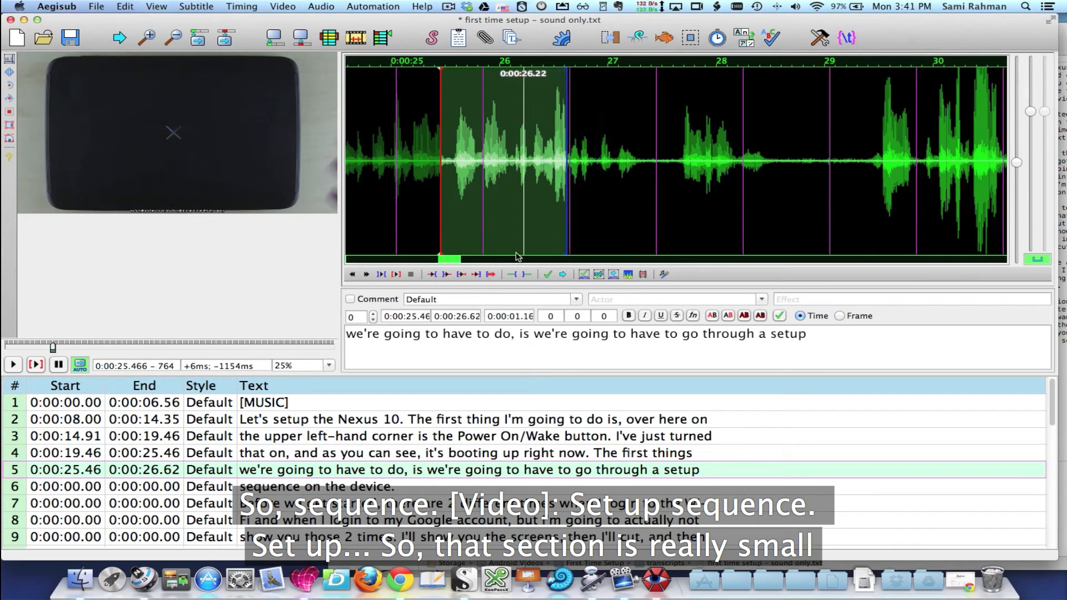
left_click(476, 275)
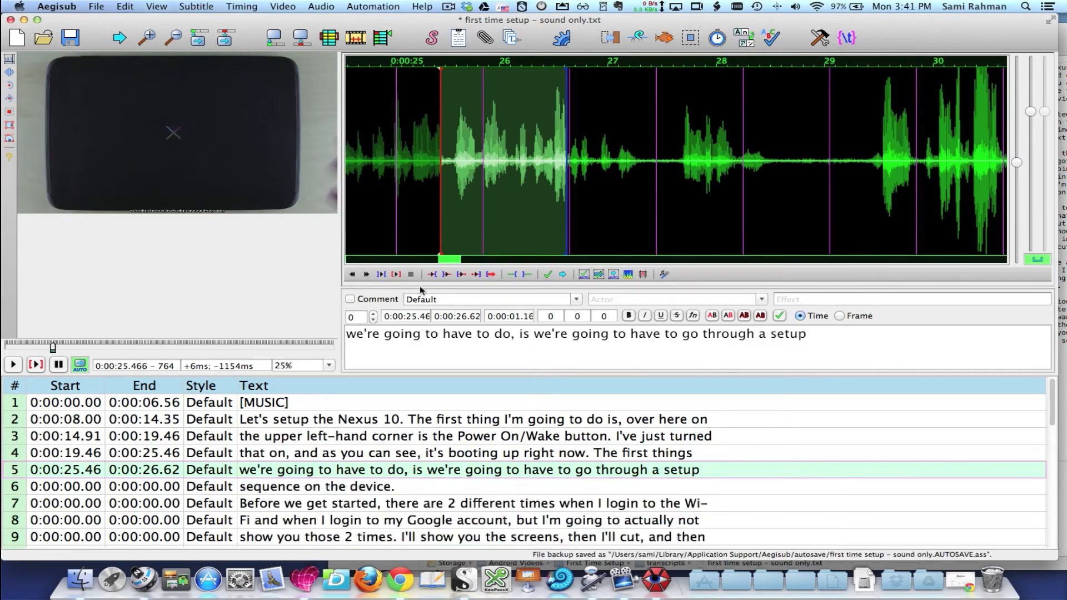
left_click(547, 274)
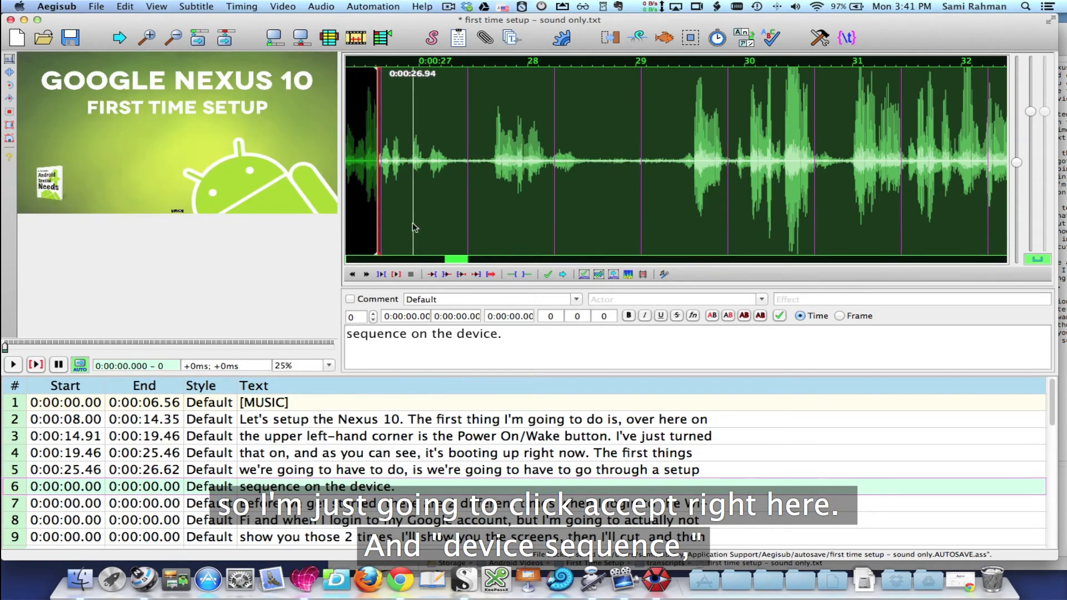
Time the "sequence on the device" line from 0:00:26.62 to 0:00:28.58, replaying it to check the ending, and commit it
right_click(468, 224)
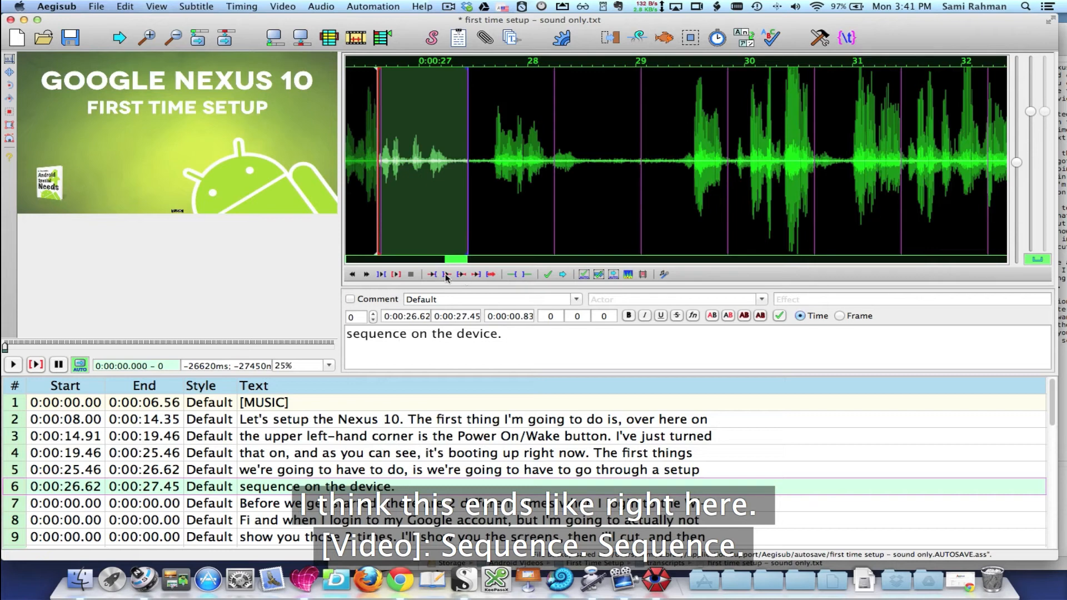
left_click(396, 275)
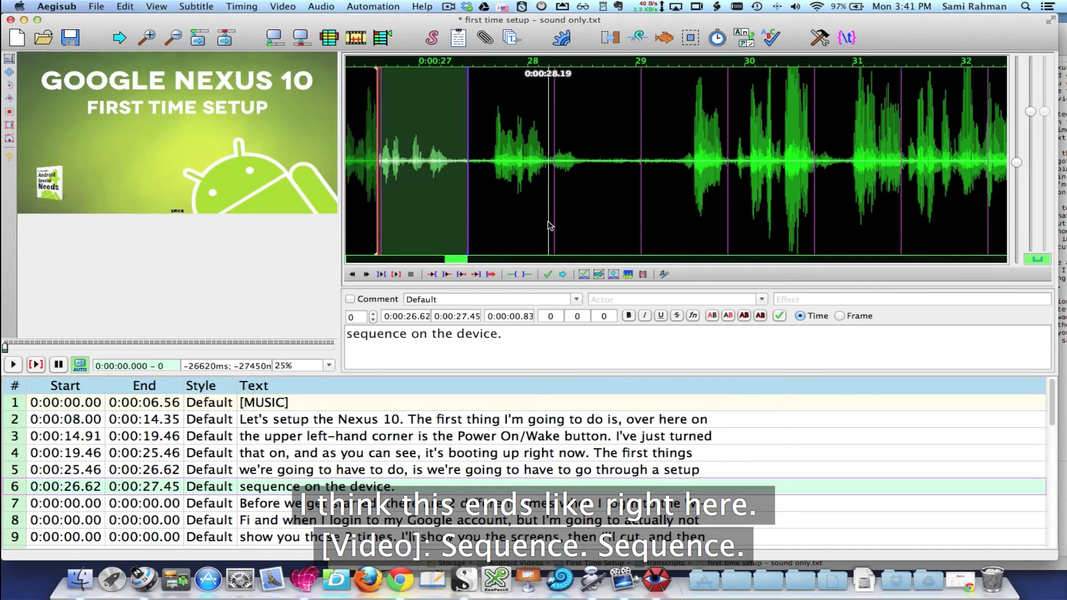
right_click(548, 167)
left_click(397, 275)
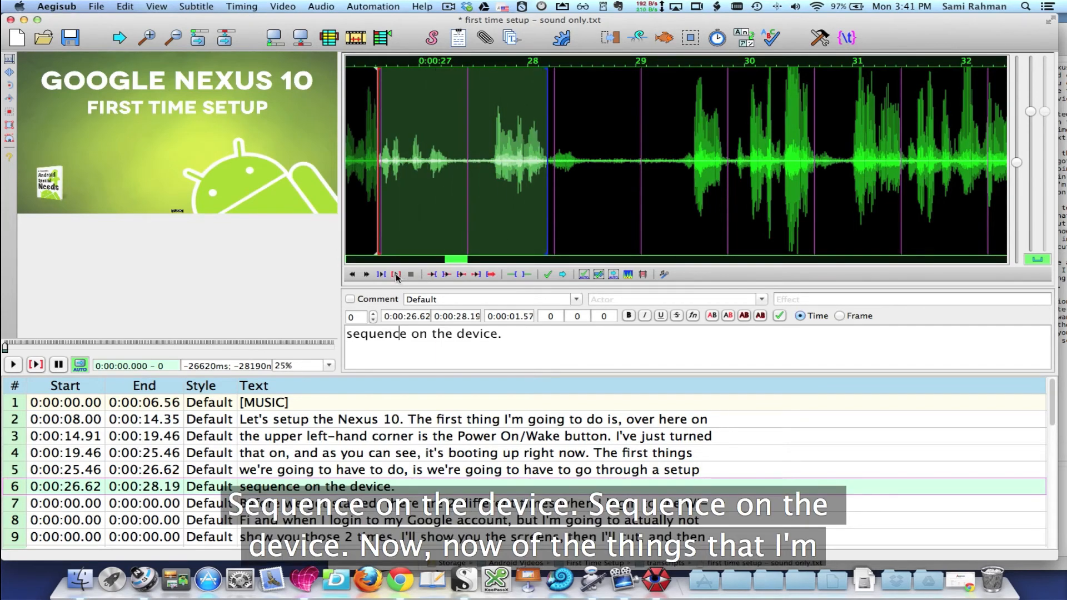
right_click(590, 239)
left_click(397, 275)
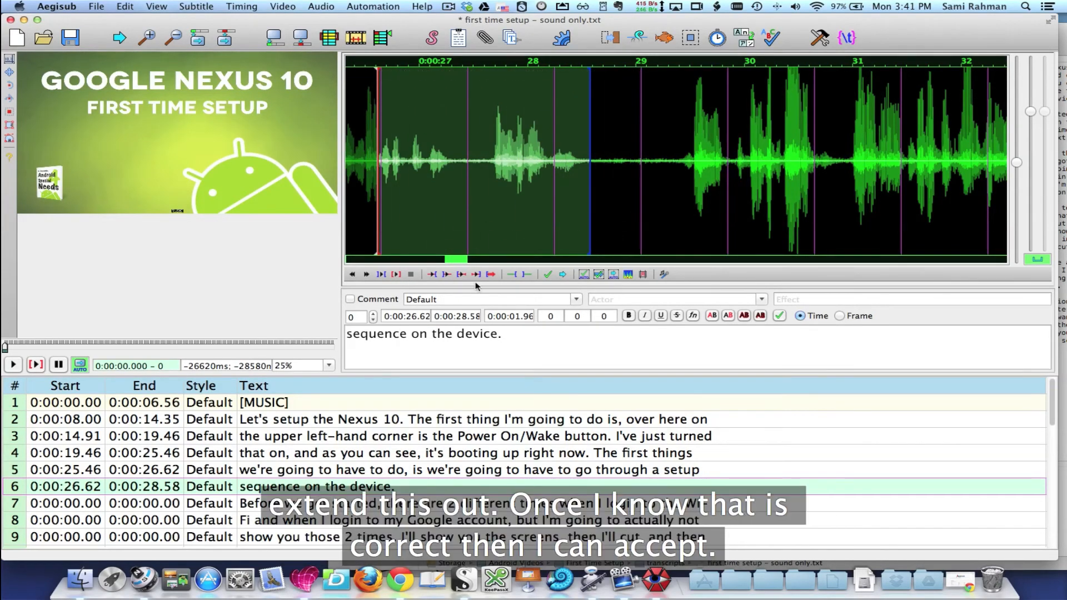
left_click(548, 274)
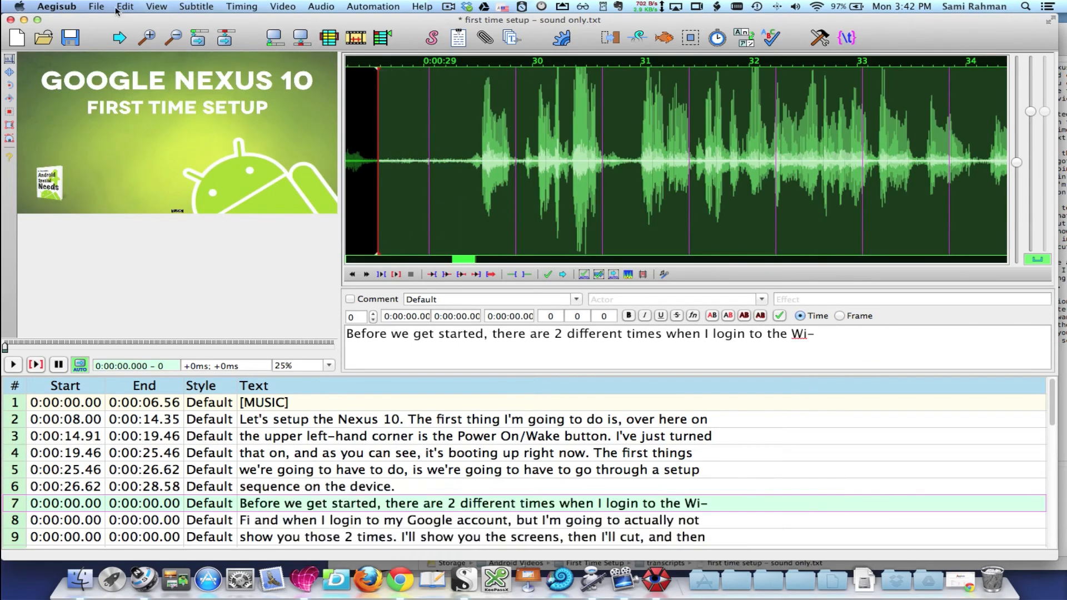
Save the subtitles over sync transcription.ass in the Aegisub Files folder, inside Closed Caption Videos on the Storage drive
left_click(96, 6)
left_click(122, 79)
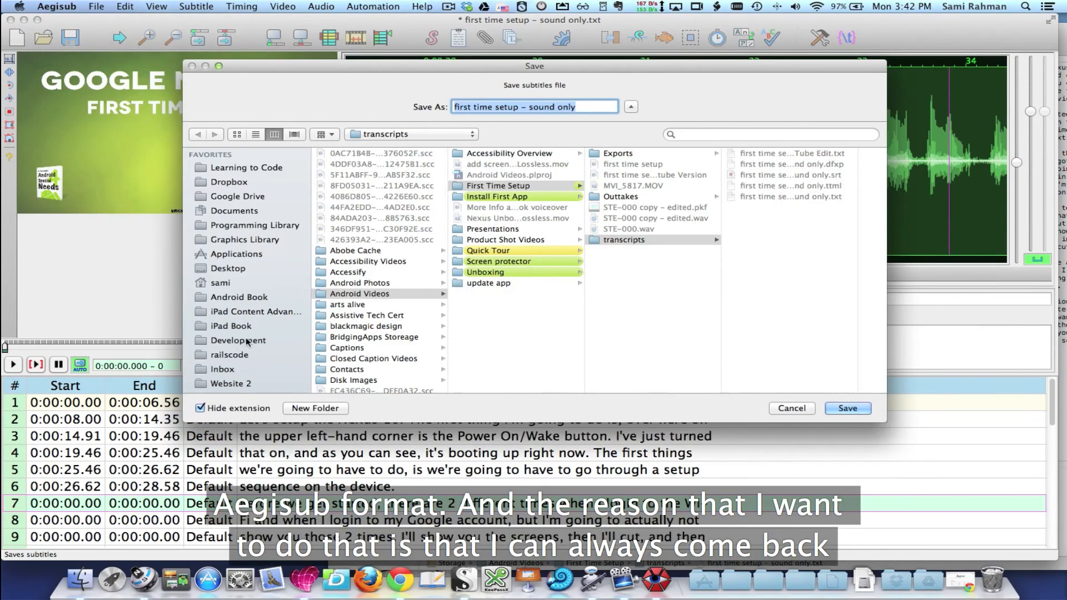
scroll(250, 278, "down", 4)
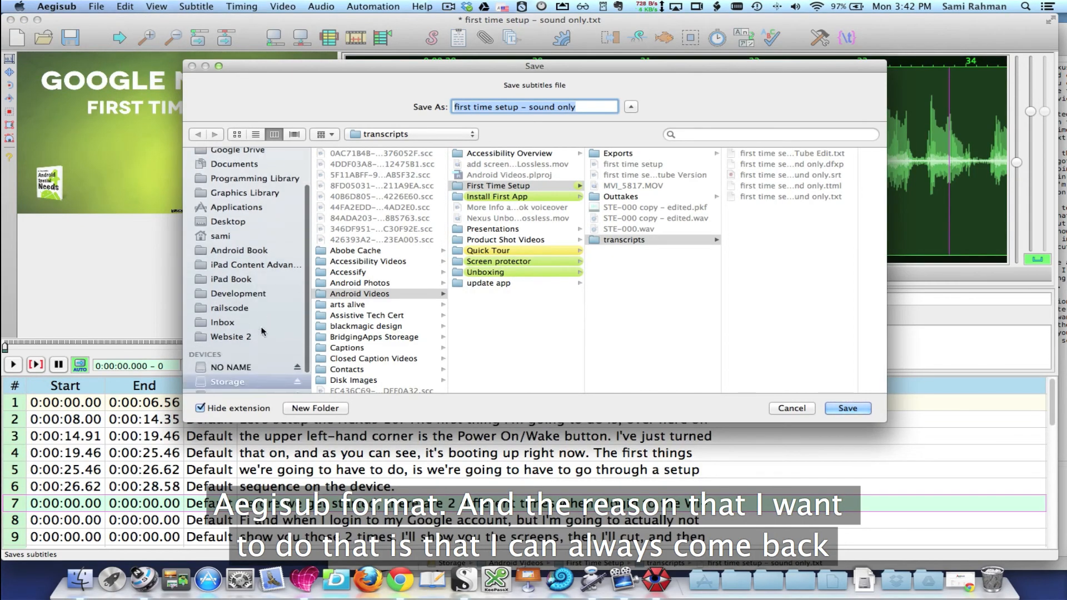
left_click(227, 356)
scroll(397, 317, "down", 10)
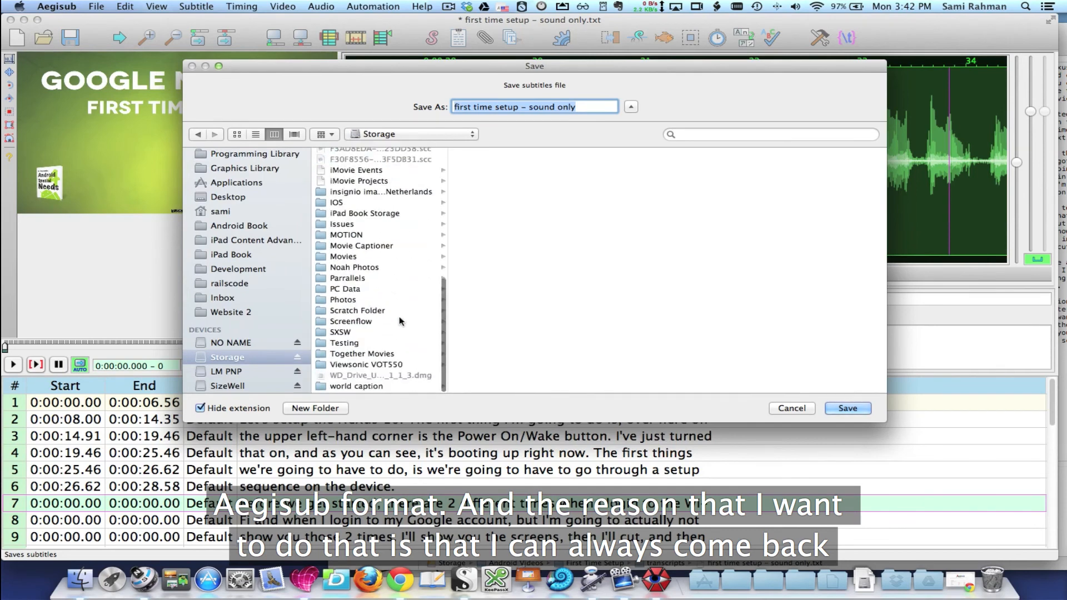
scroll(398, 317, "up", 6)
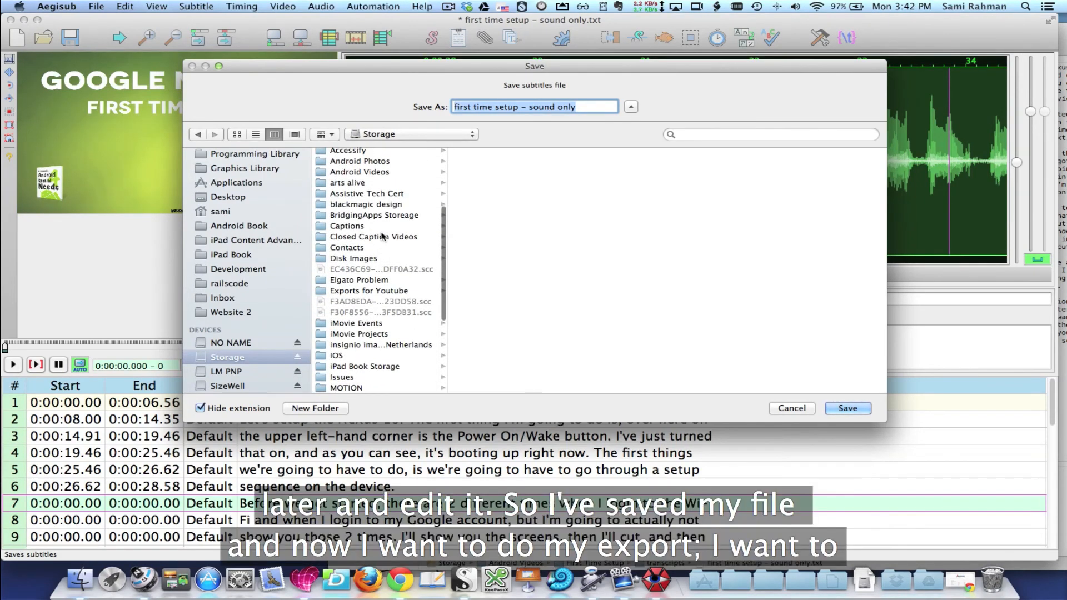
left_click(383, 237)
left_click(493, 175)
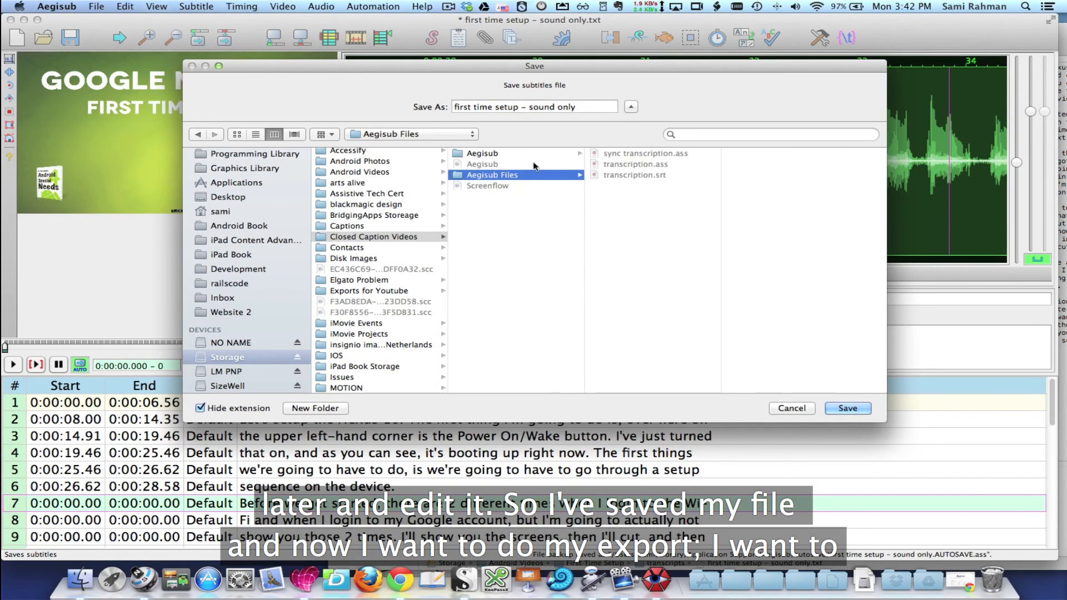
left_click(616, 154)
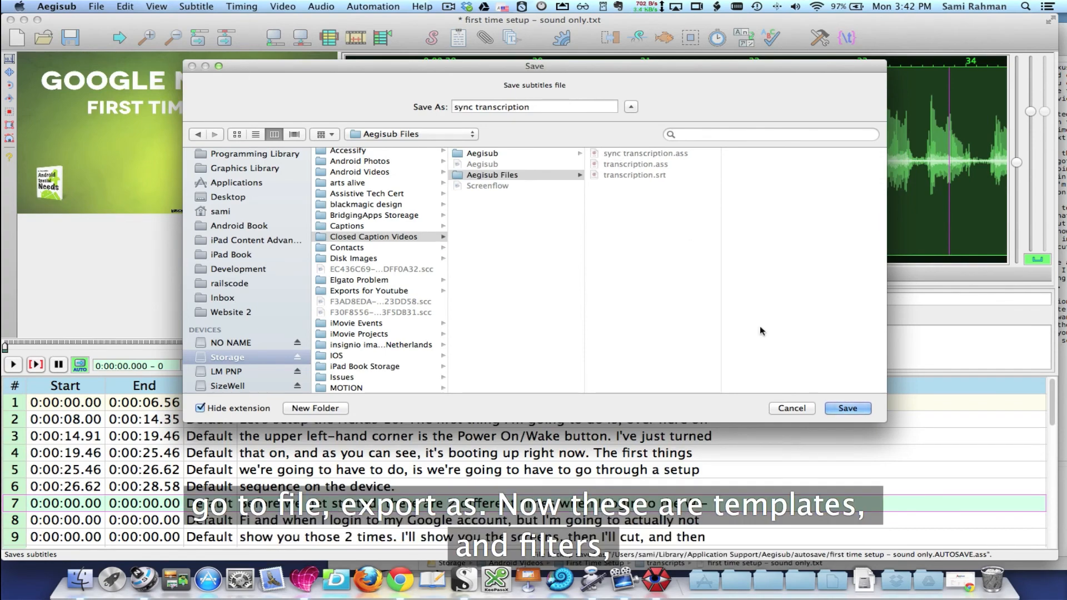
left_click(848, 410)
left_click(641, 148)
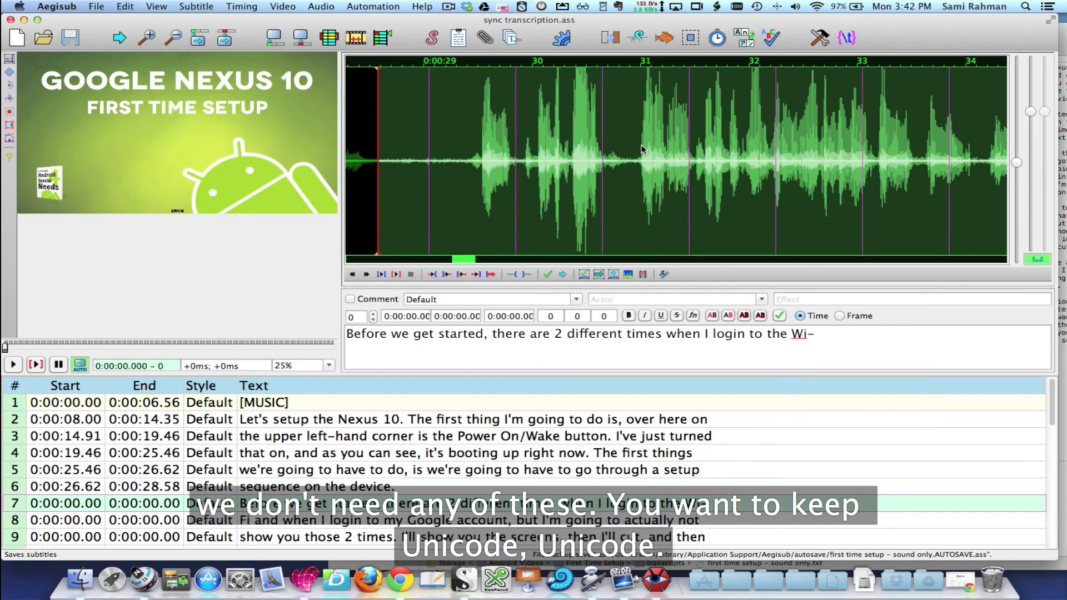
Start a subtitle export with no filters enabled and Unicode (UTF-8) as the text encoding
left_click(98, 7)
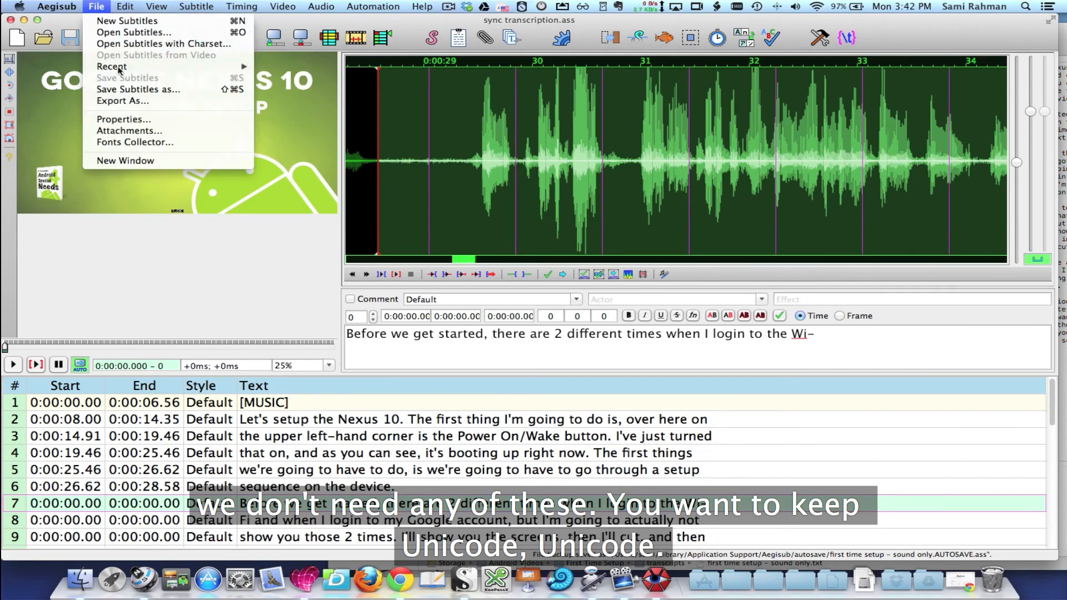
left_click(120, 100)
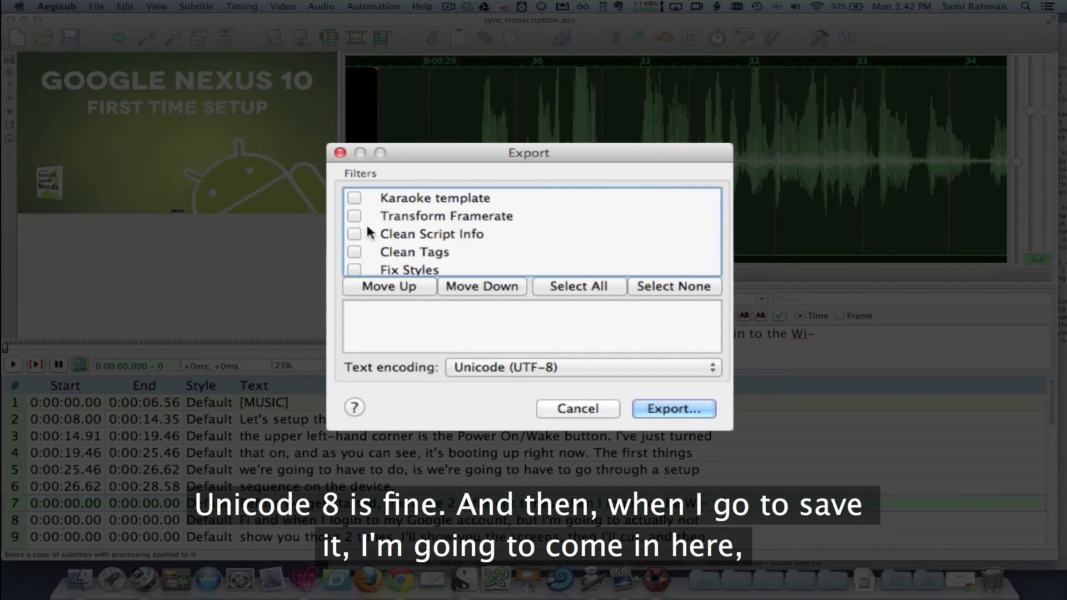
scroll(405, 220, "down", 1)
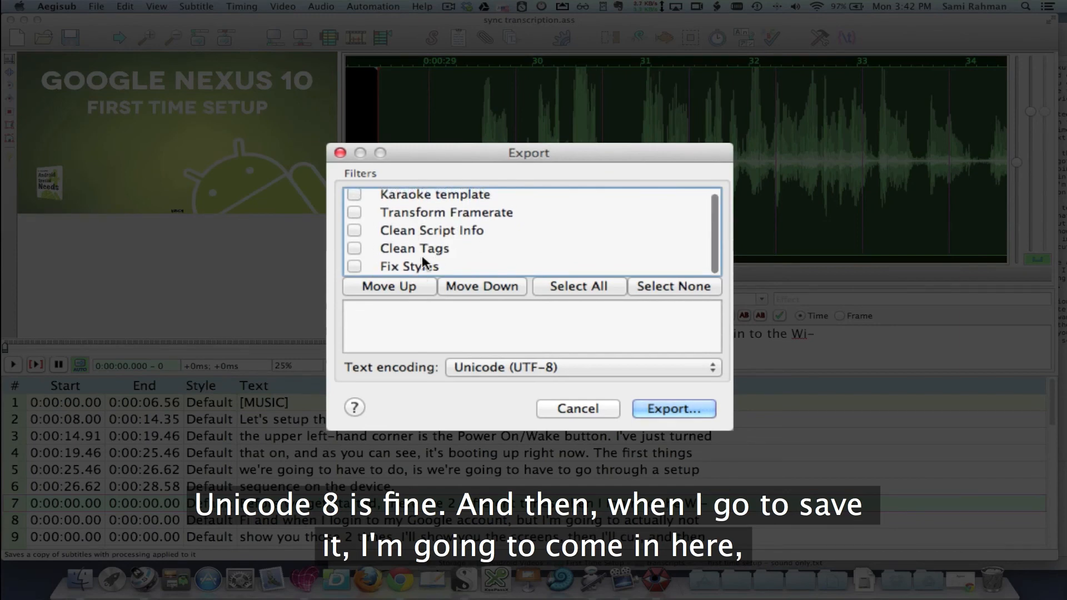
left_click(489, 368)
left_click(475, 277)
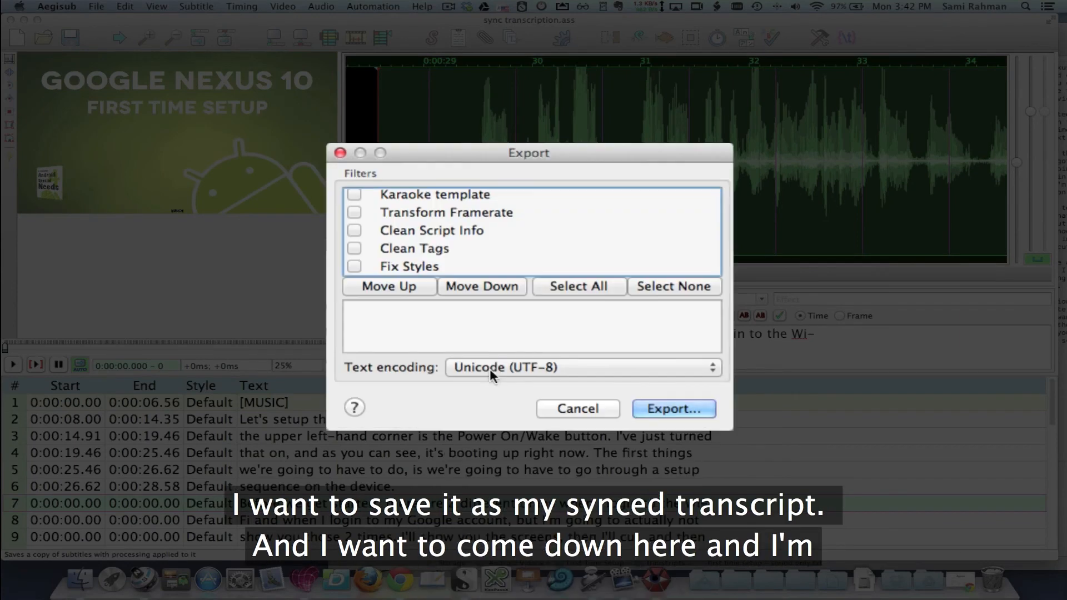
left_click(668, 409)
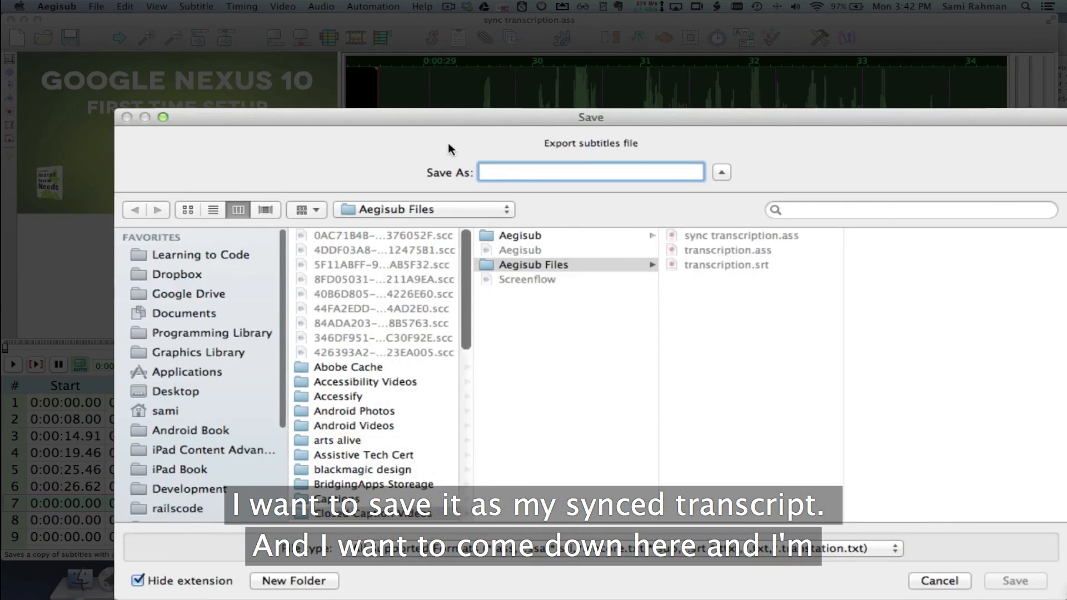
Export the subtitles to the Aegisub Files folder as "sync transtript" in SubRip (*.srt) format
left_click_drag(479, 115, 379, 71)
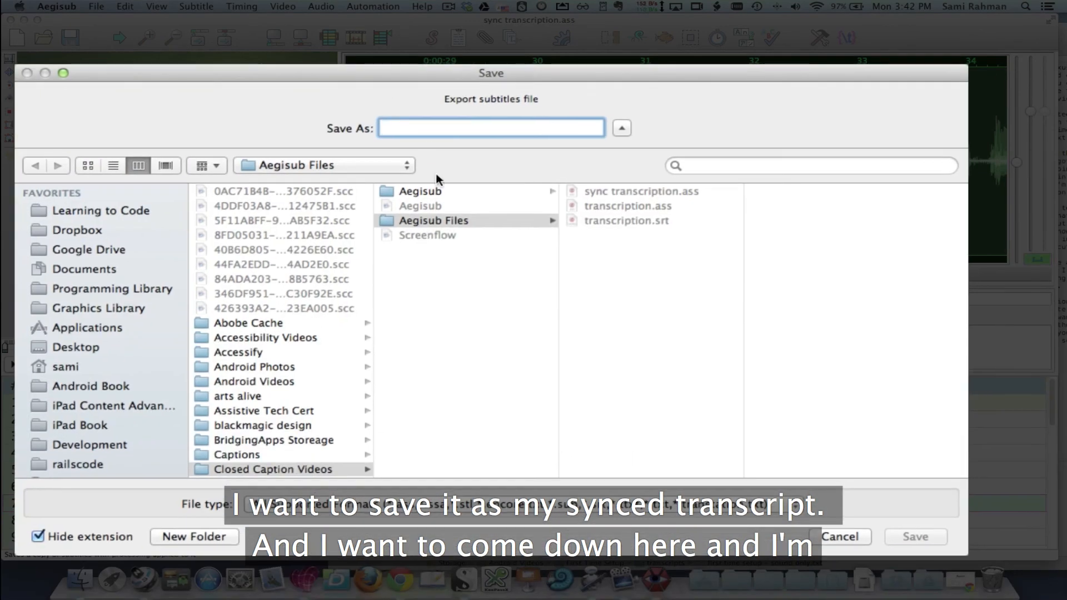
left_click(446, 220)
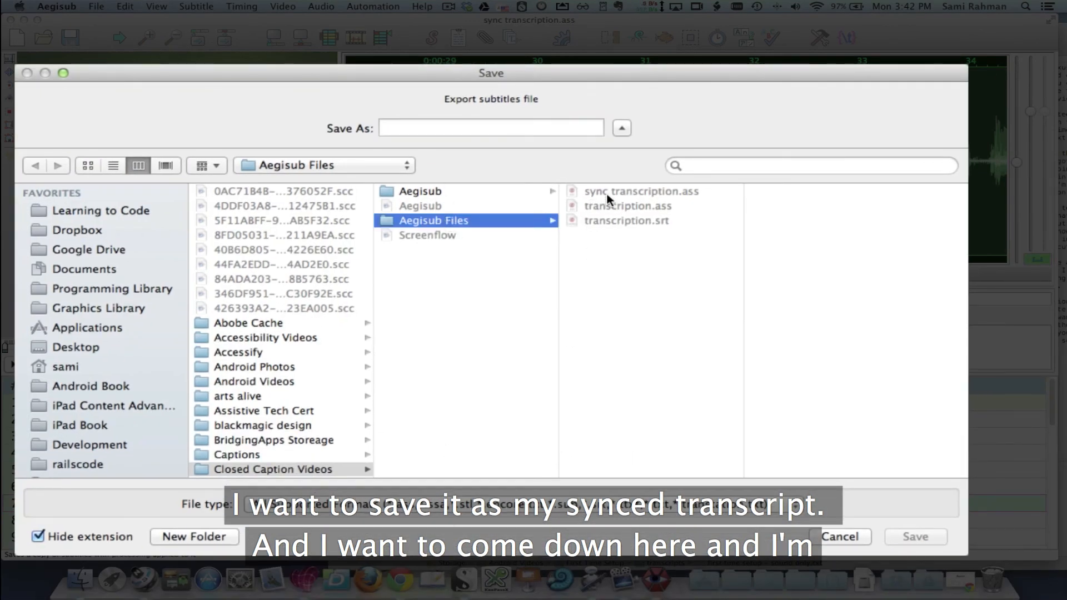
left_click(456, 130)
type("s")
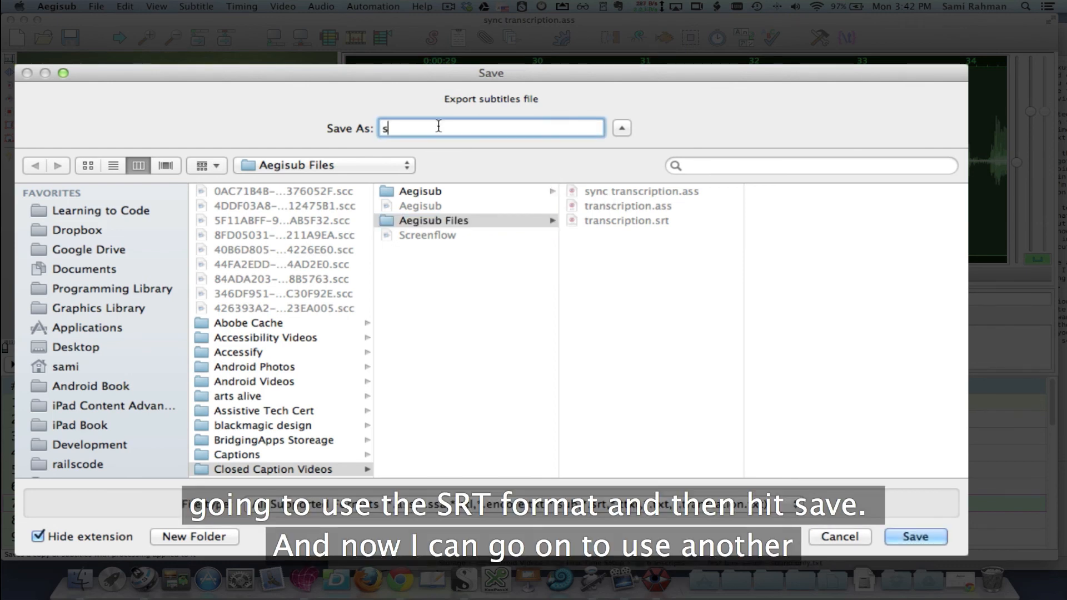
type("ync transtr")
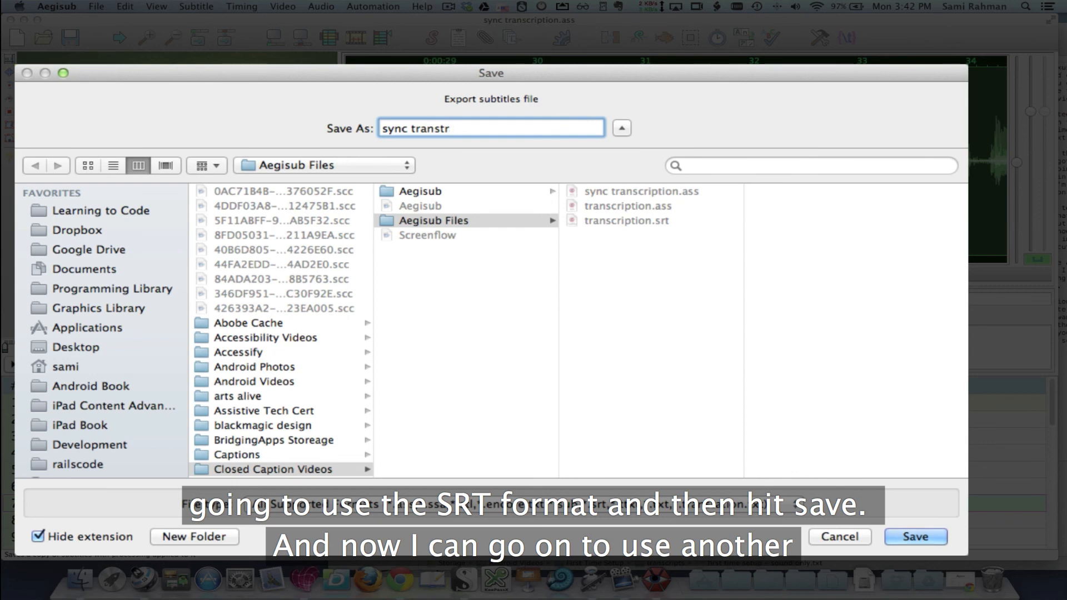
type("ipt")
left_click(304, 503)
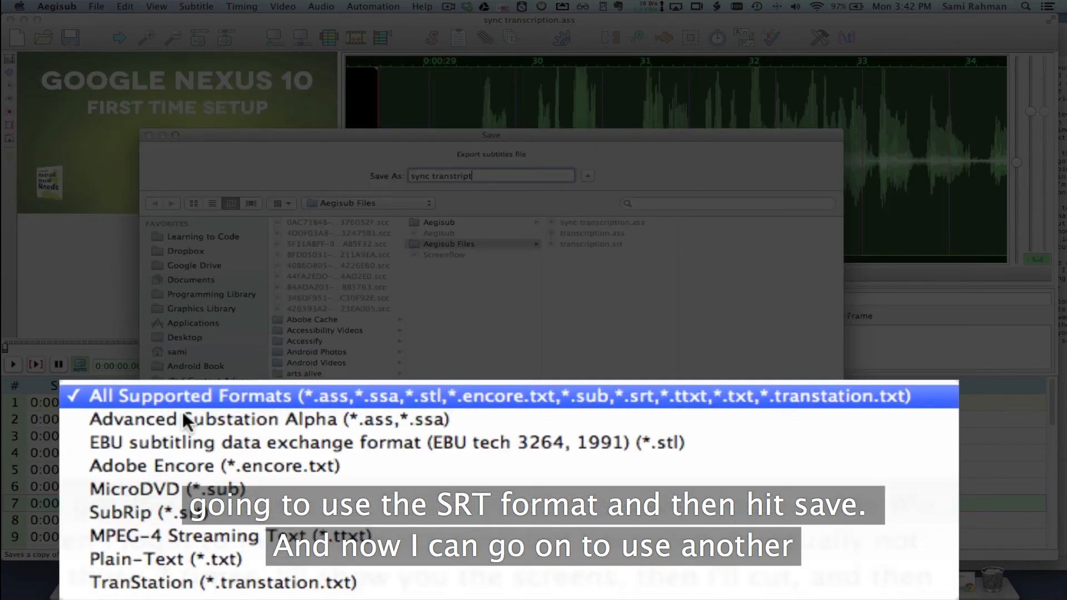
left_click(221, 522)
left_click(805, 483)
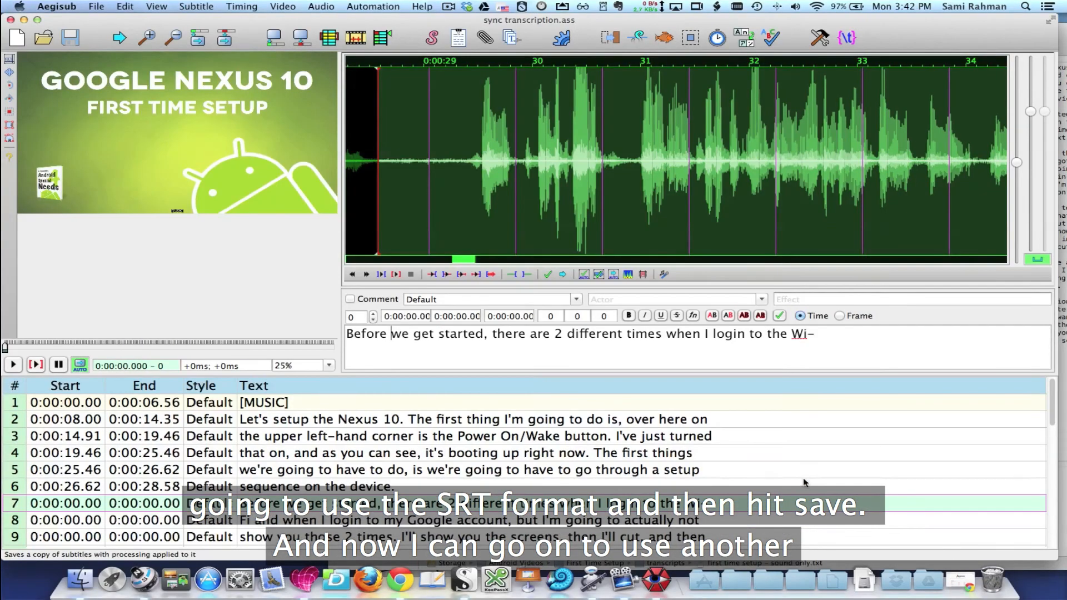